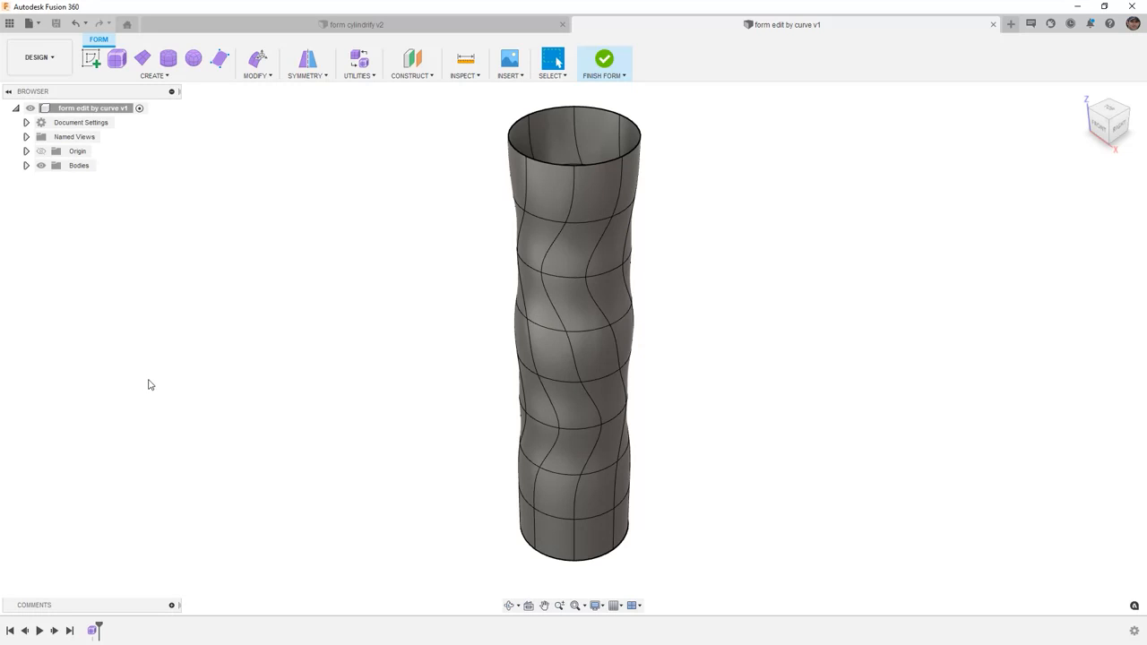
Start straightening the form's vertices from the front view, using the Fit direction and the Control Points straighten type.
{"action": "mouse_move", "coordinate": [348, 415]}
{"action": "middle_mouse_down", "text": "shift"}
{"action": "mouse_move", "coordinate": [514, 404]}
{"action": "mouse_move", "coordinate": [391, 395]}
{"action": "mouse_move", "coordinate": [385, 372]}
{"action": "middle_mouse_up", "text": "shift"}
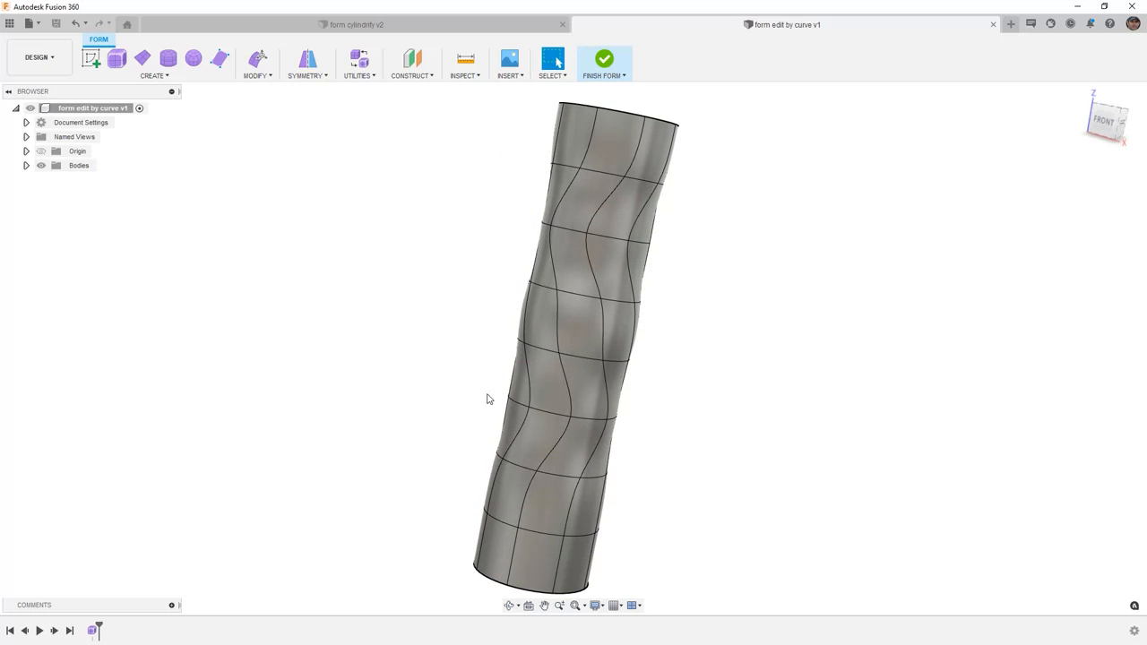
{"action": "left_click", "coordinate": [1106, 121]}
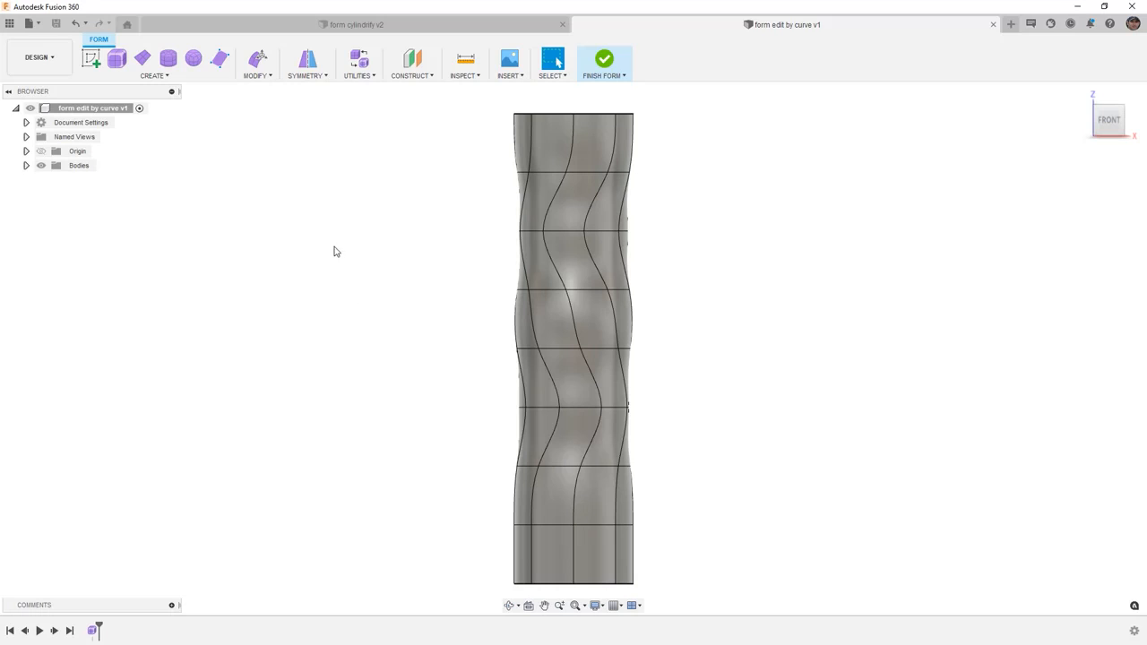
{"action": "left_click", "coordinate": [271, 77]}
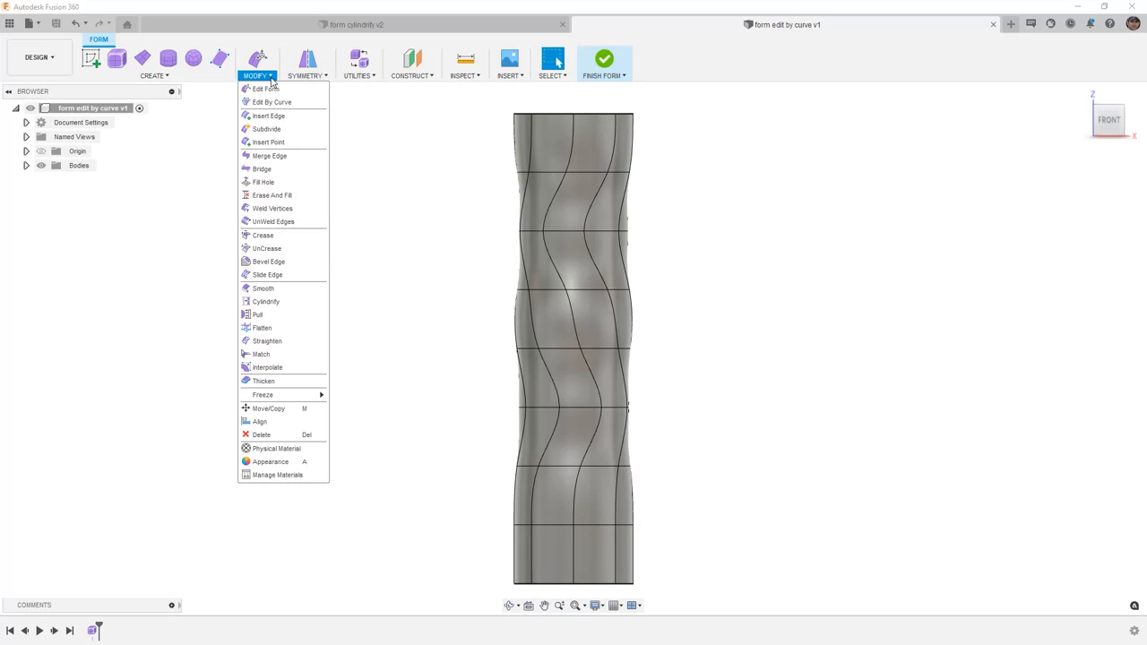
{"action": "left_click", "coordinate": [267, 342]}
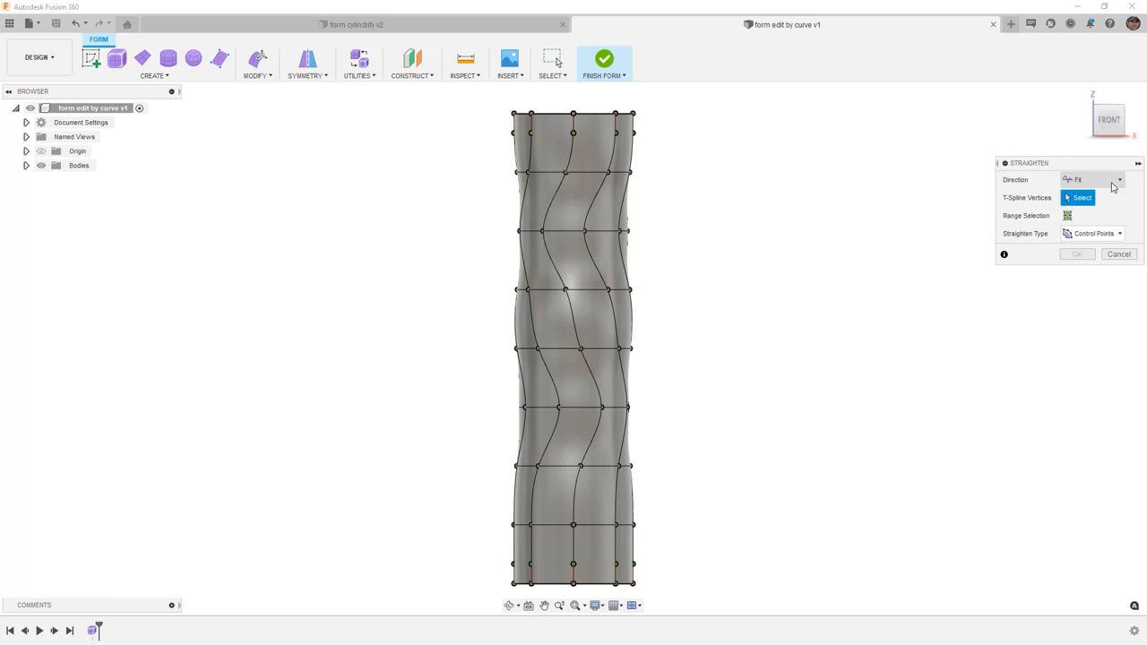
{"action": "left_click", "coordinate": [1104, 234]}
{"action": "left_click", "coordinate": [1106, 235]}
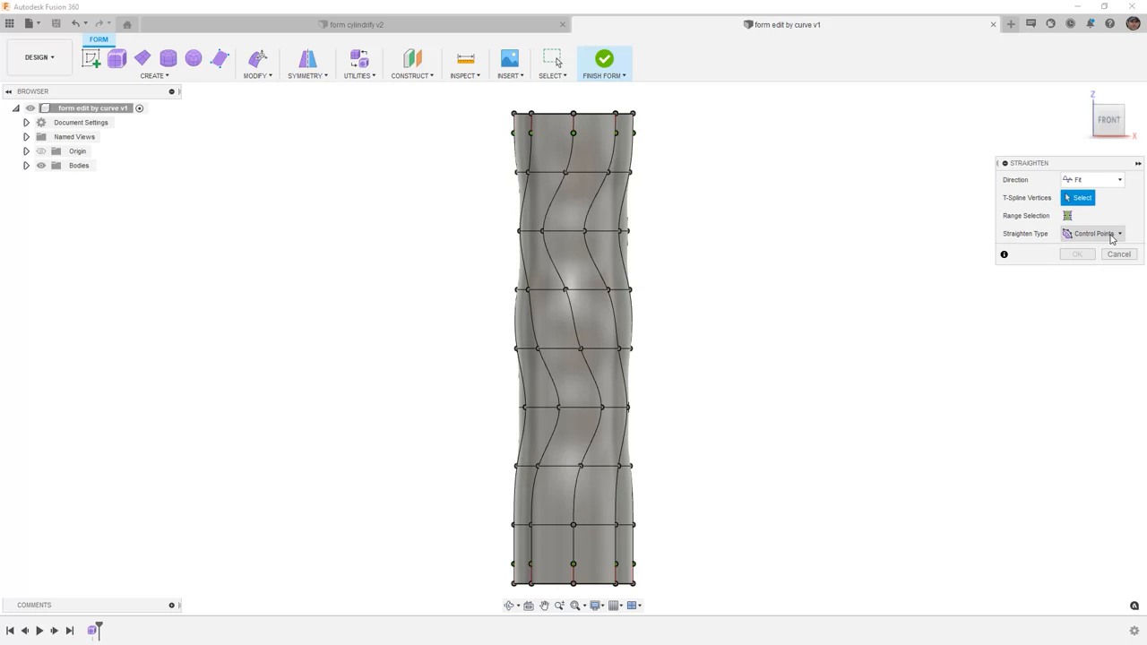
{"action": "left_click", "coordinate": [1112, 235]}
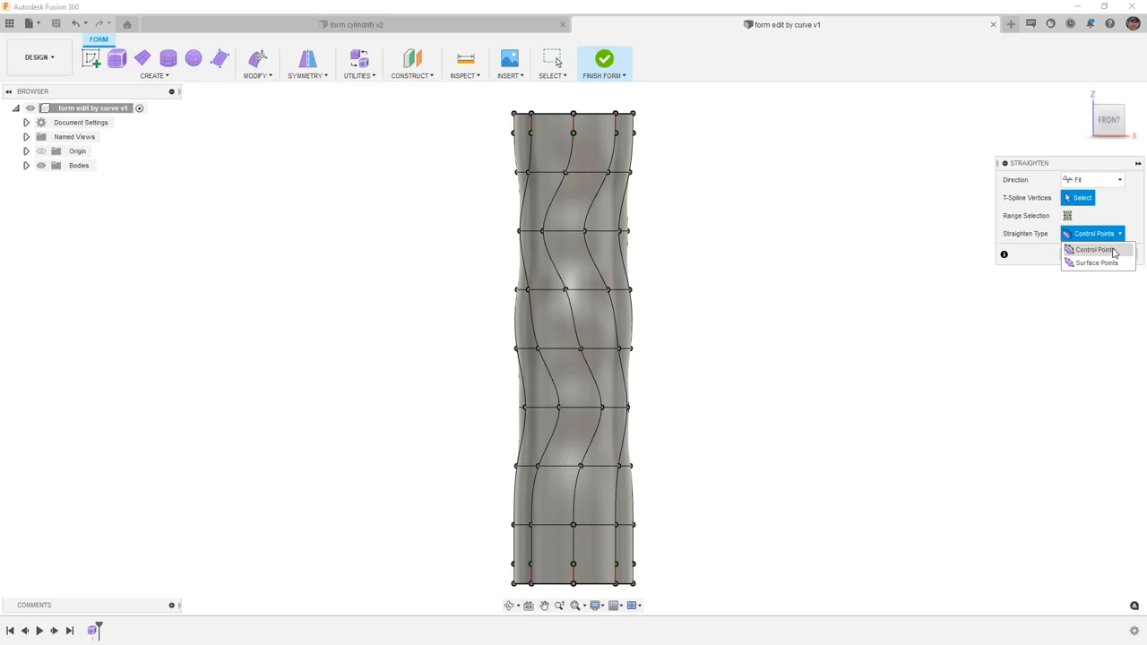
{"action": "left_click", "coordinate": [1111, 251]}
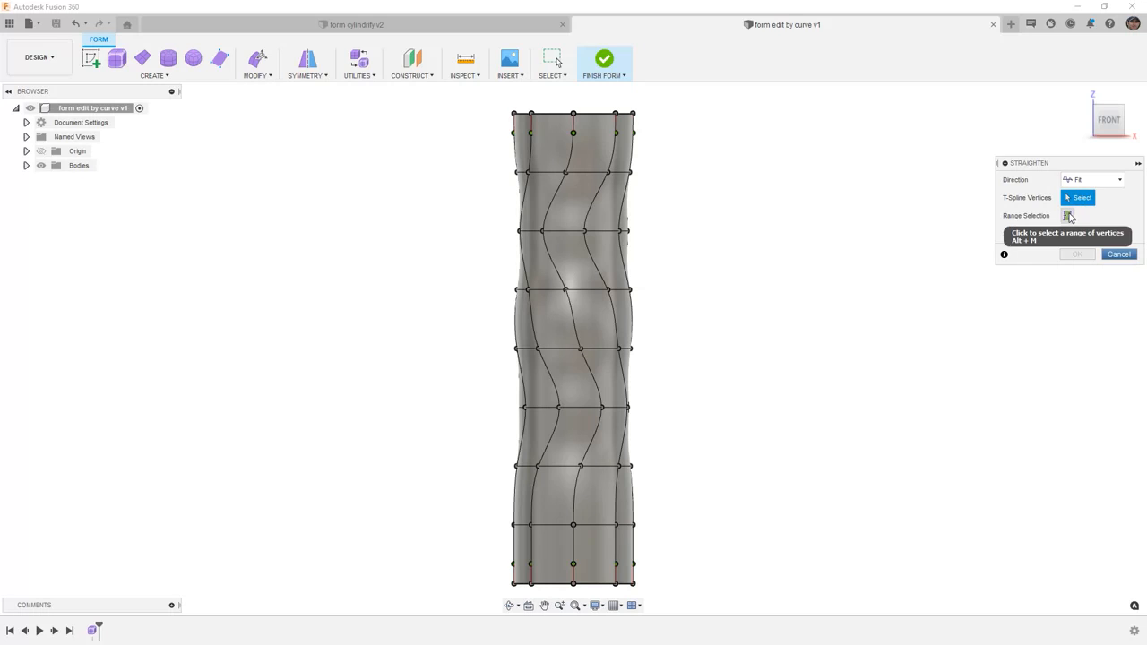
Try to straighten the front centre column by fitting a line through its nine vertices from top rim to bottom rim.
{"action": "left_click", "coordinate": [566, 171]}
{"action": "left_click", "coordinate": [543, 232]}
{"action": "left_click", "coordinate": [565, 290]}
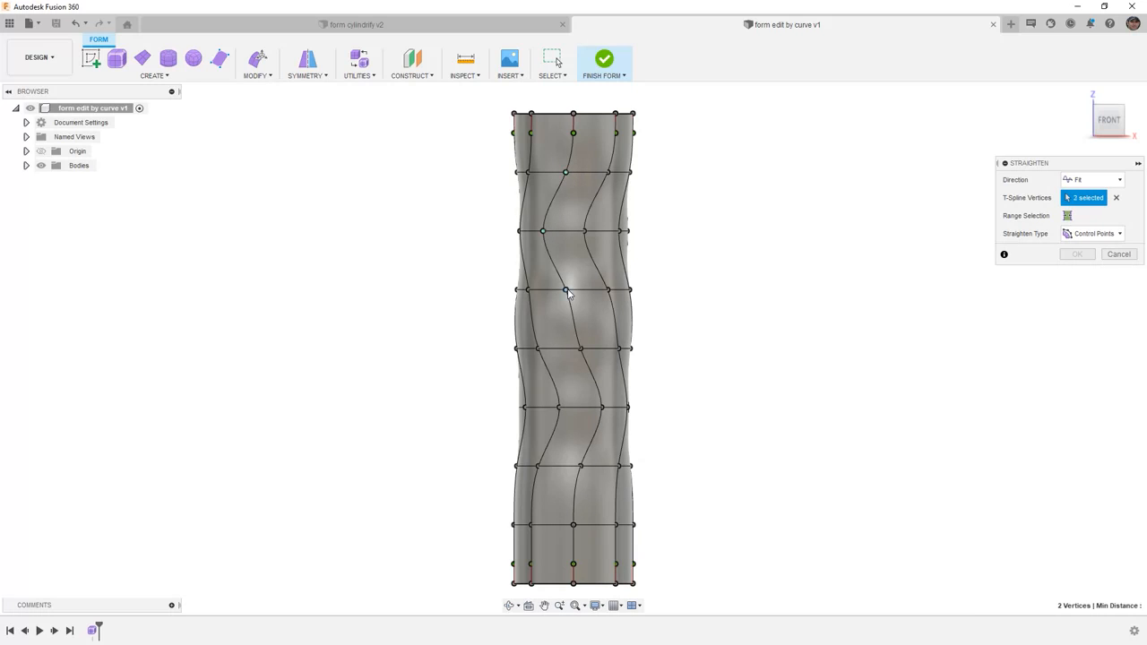
{"action": "left_click", "coordinate": [578, 349]}
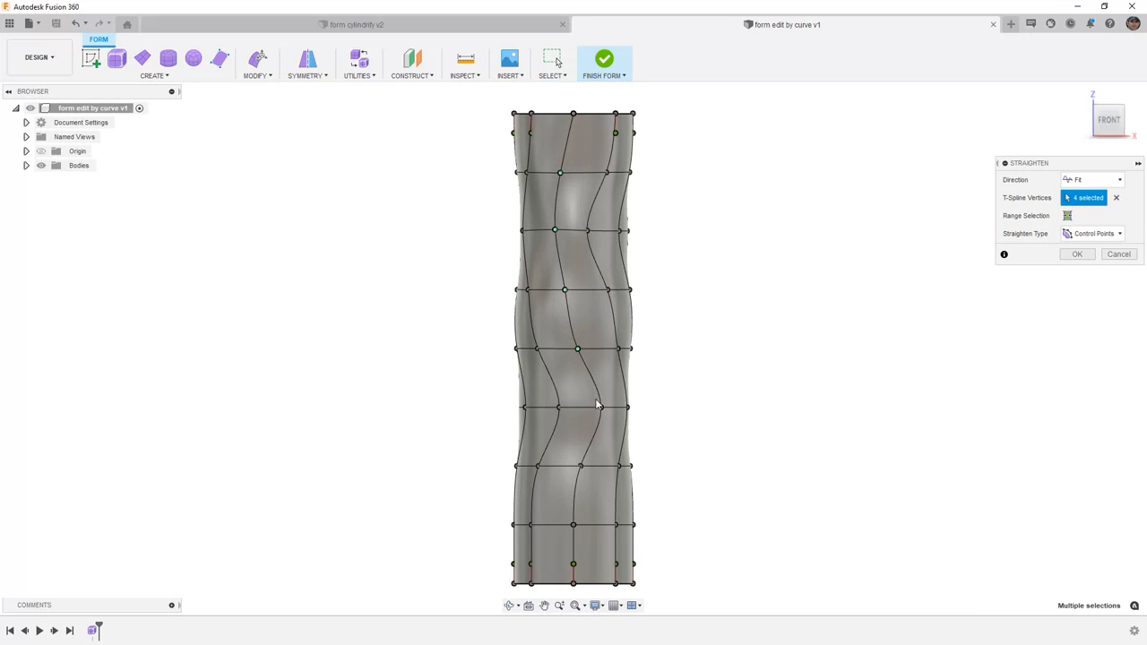
{"action": "left_click", "coordinate": [601, 408]}
{"action": "left_click", "coordinate": [579, 466]}
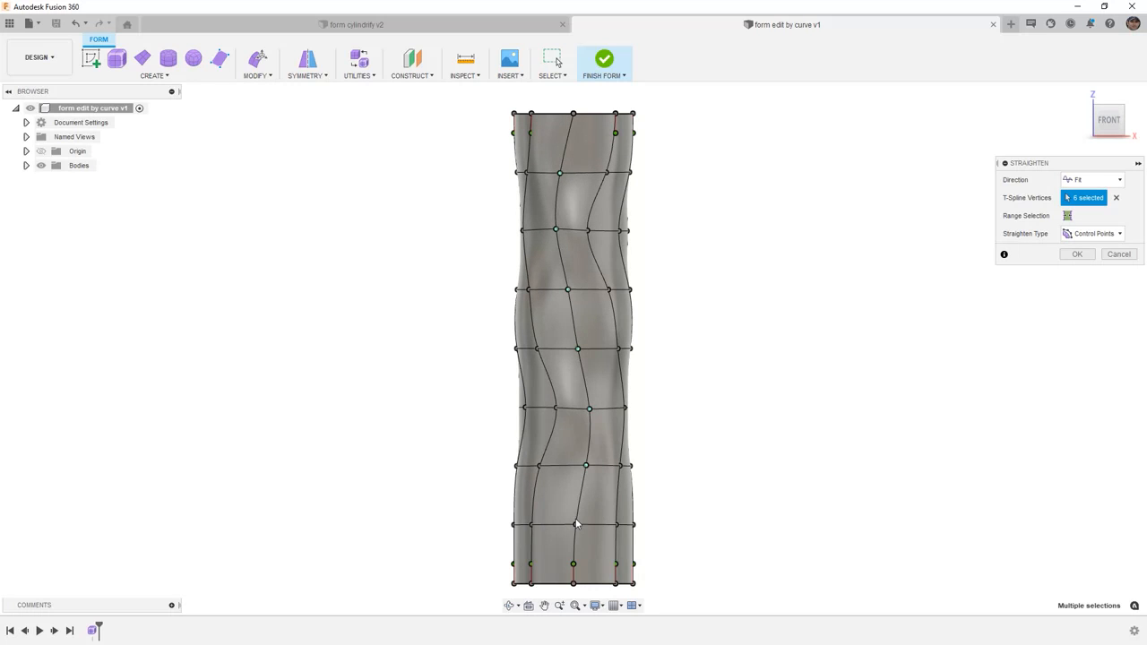
{"action": "left_click", "coordinate": [578, 524]}
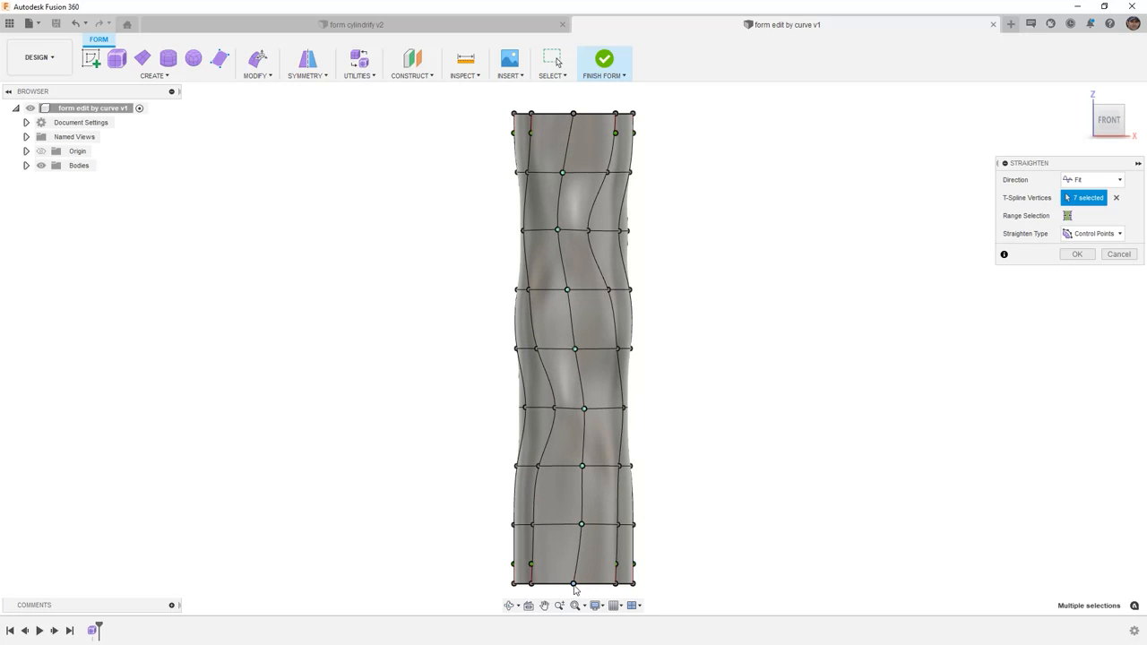
{"action": "left_click", "coordinate": [574, 584]}
{"action": "left_click", "coordinate": [574, 113]}
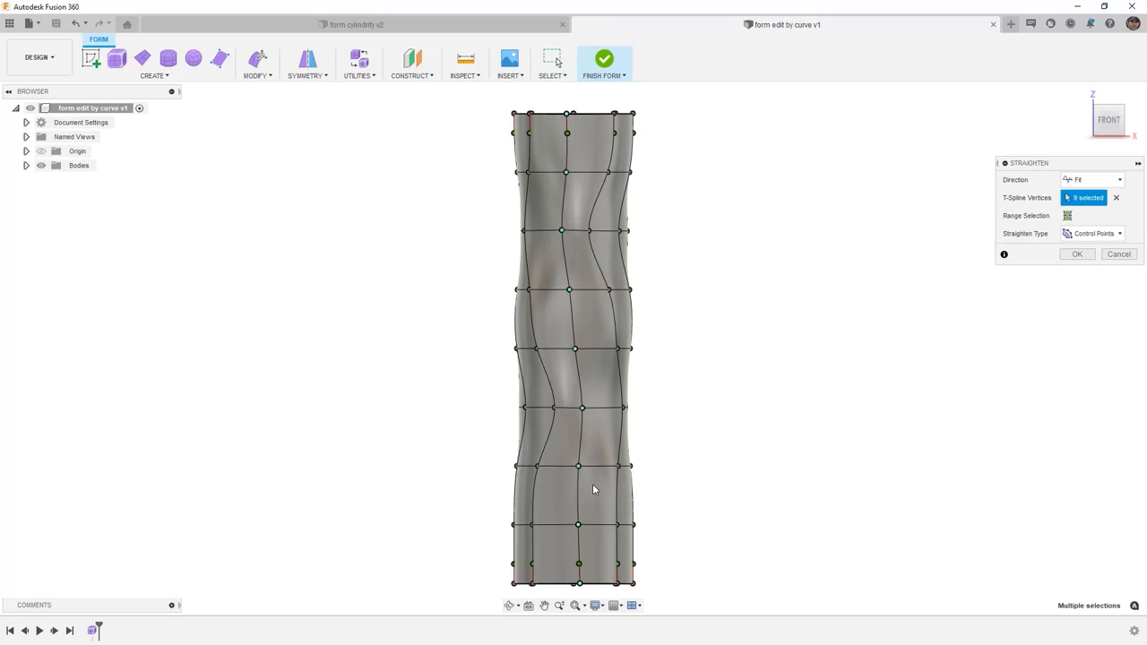
{"action": "left_click", "coordinate": [611, 173]}
{"action": "left_click", "coordinate": [587, 232]}
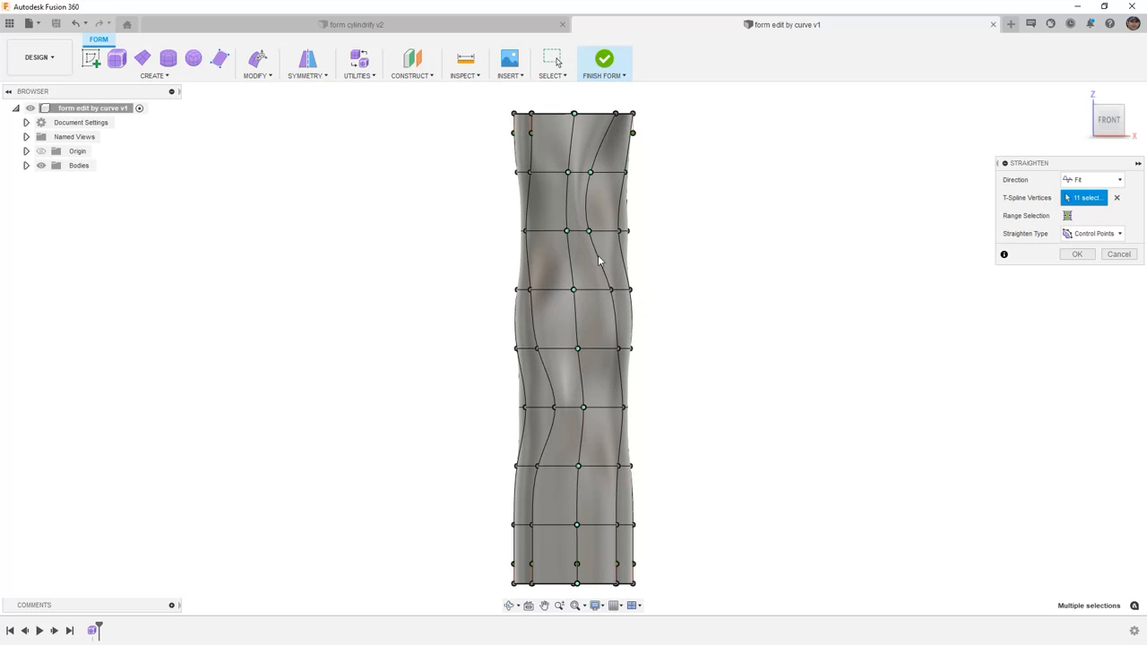
{"action": "left_click", "coordinate": [611, 291]}
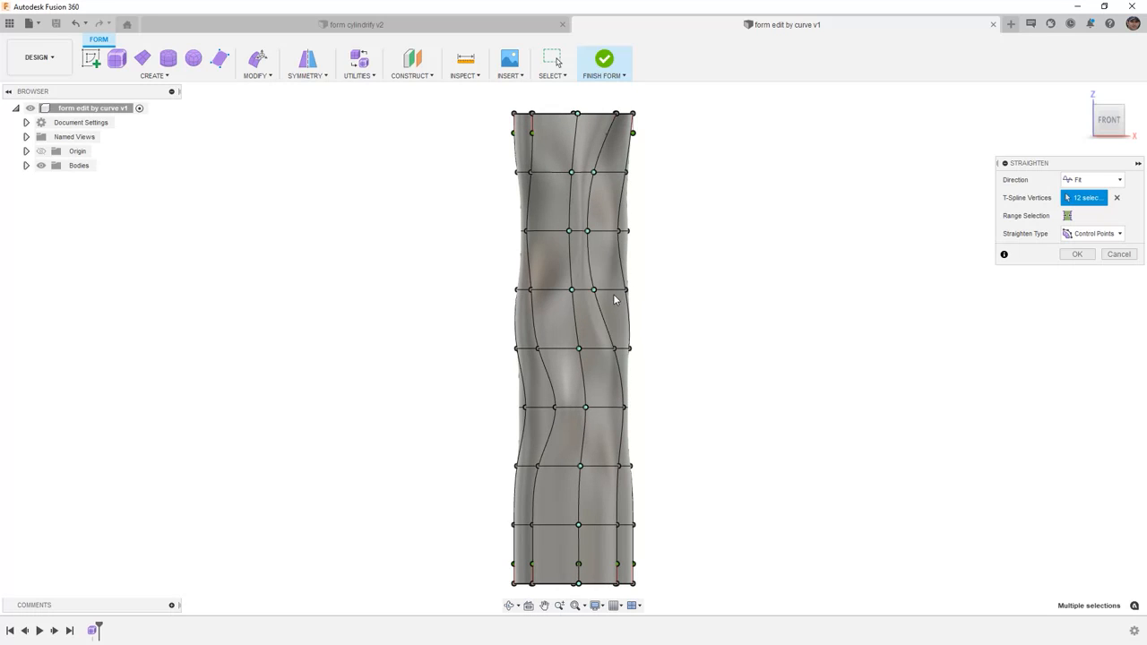
{"action": "left_click", "coordinate": [595, 291]}
{"action": "left_click", "coordinate": [588, 231]}
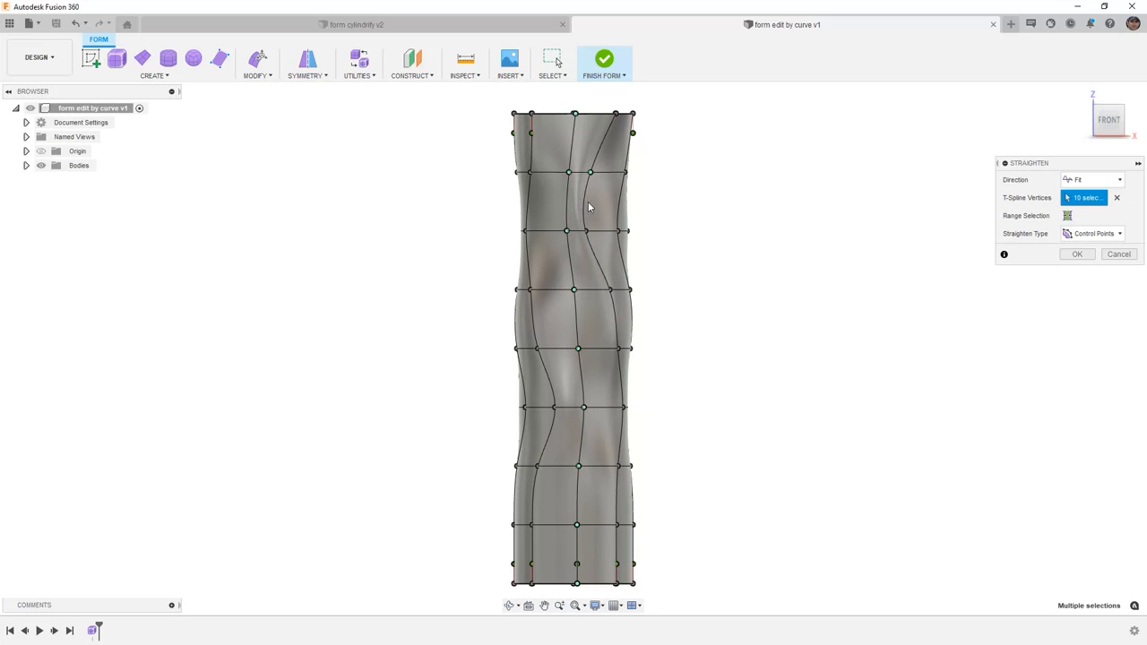
{"action": "left_click", "coordinate": [590, 172]}
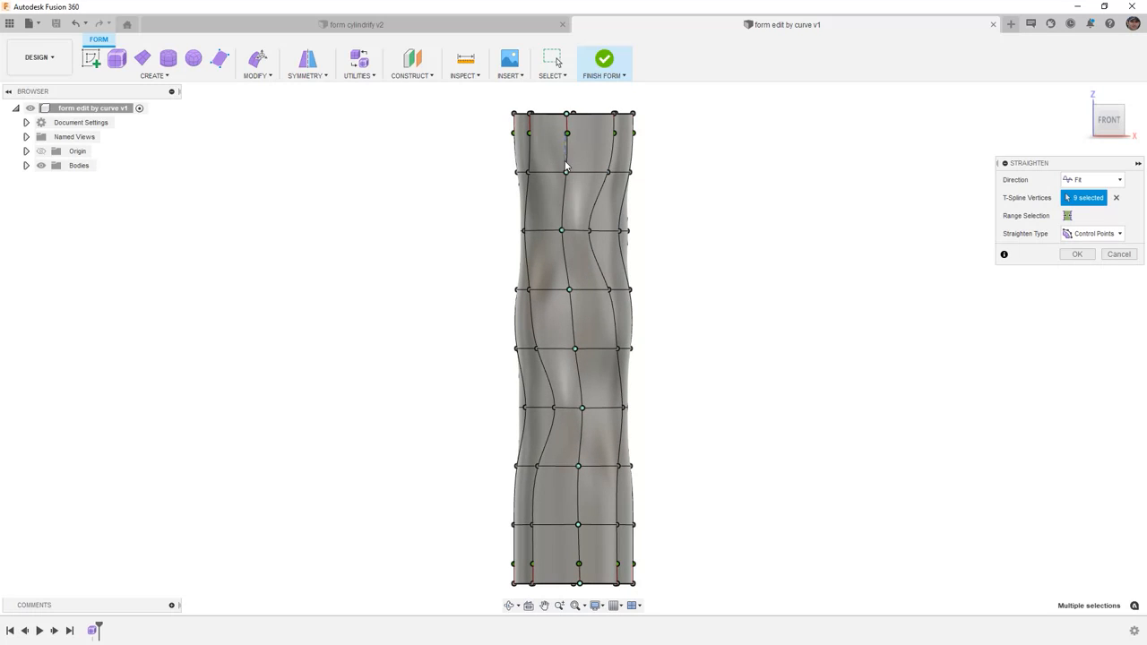
Add the centre column's green tangent points near the top and bottom rims to the vertices being straightened.
{"action": "left_click", "coordinate": [567, 134]}
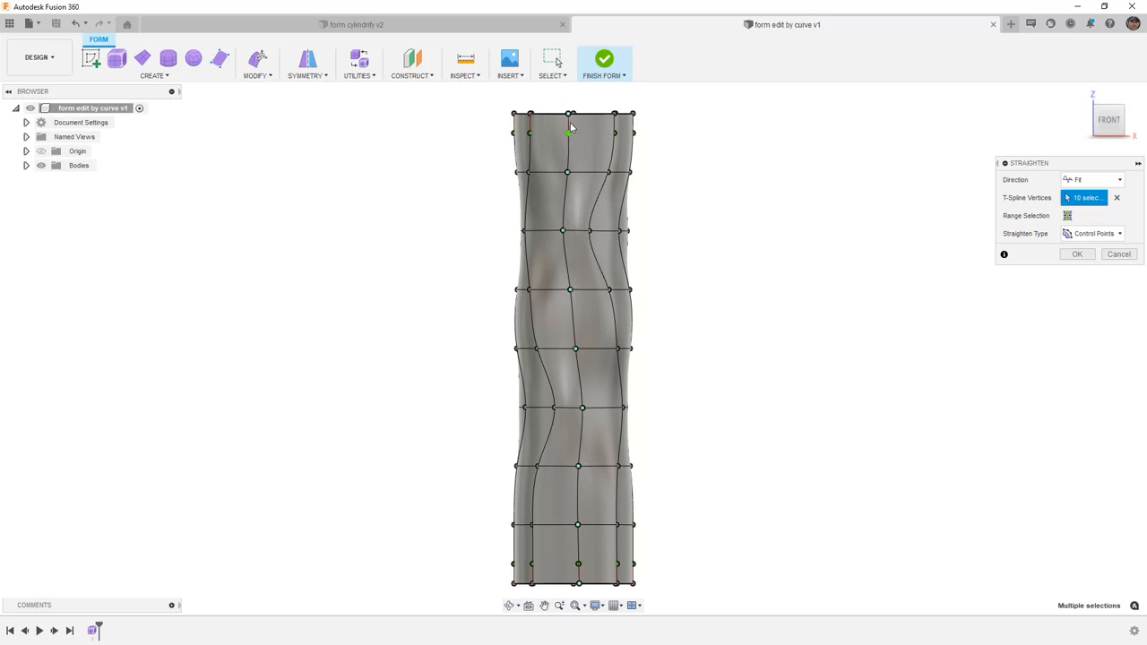
{"action": "left_click", "coordinate": [578, 563]}
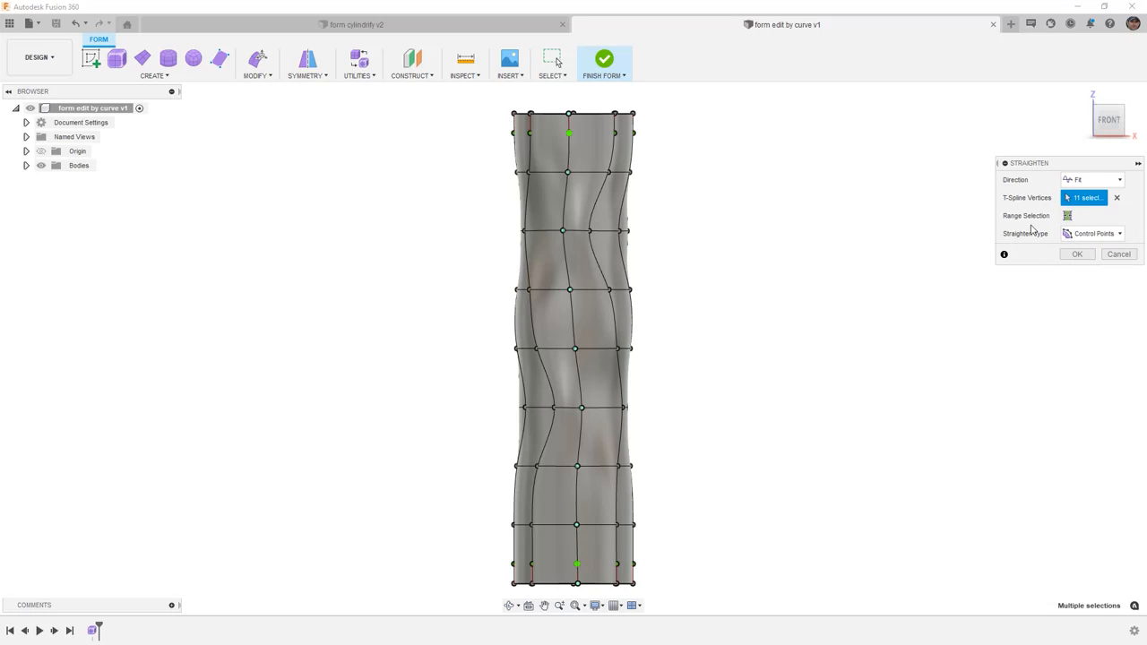
{"action": "left_click", "coordinate": [1067, 216]}
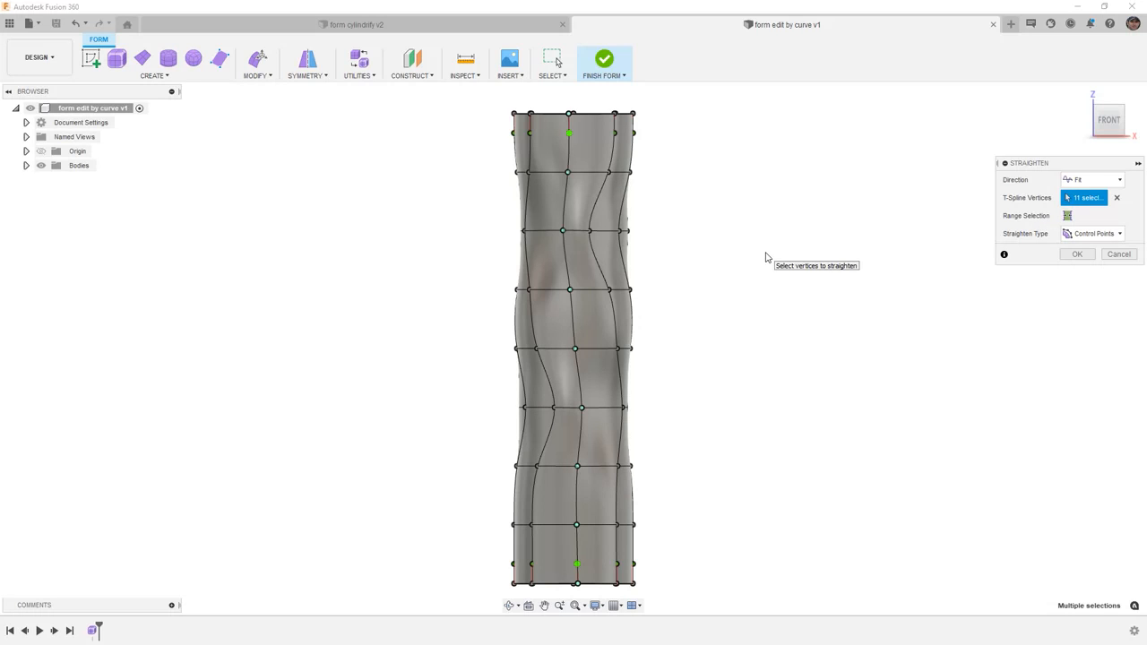
Set the straighten direction to Select Two Points, using the front centre column's top and bottom rim vertices.
{"action": "left_click", "coordinate": [1098, 183]}
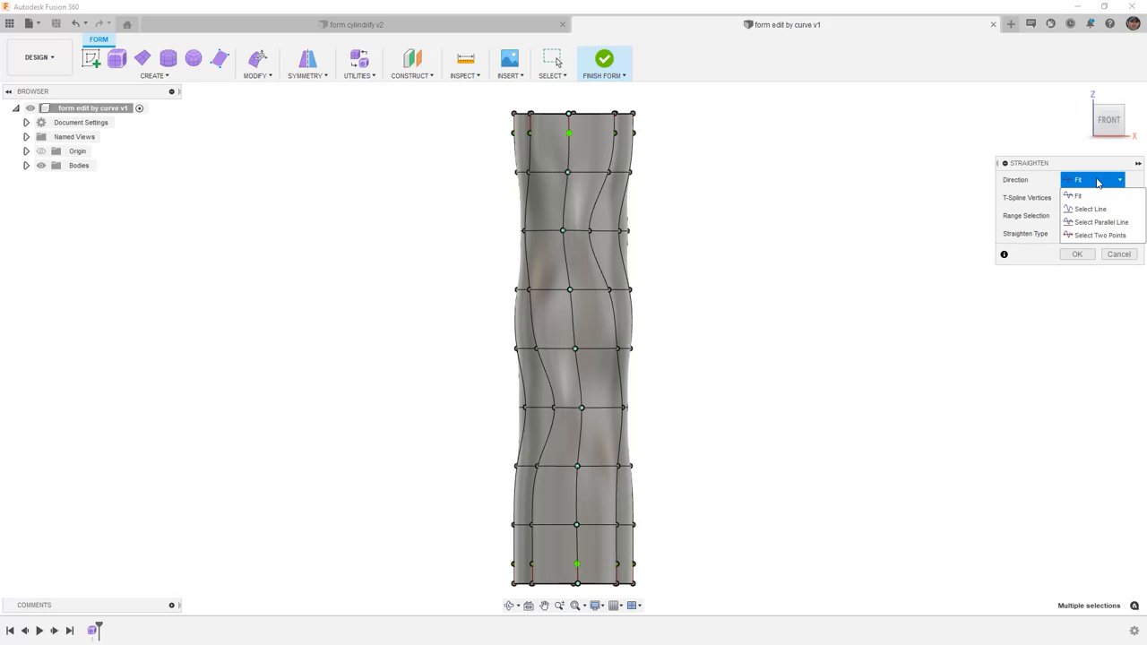
{"action": "left_click", "coordinate": [1102, 235]}
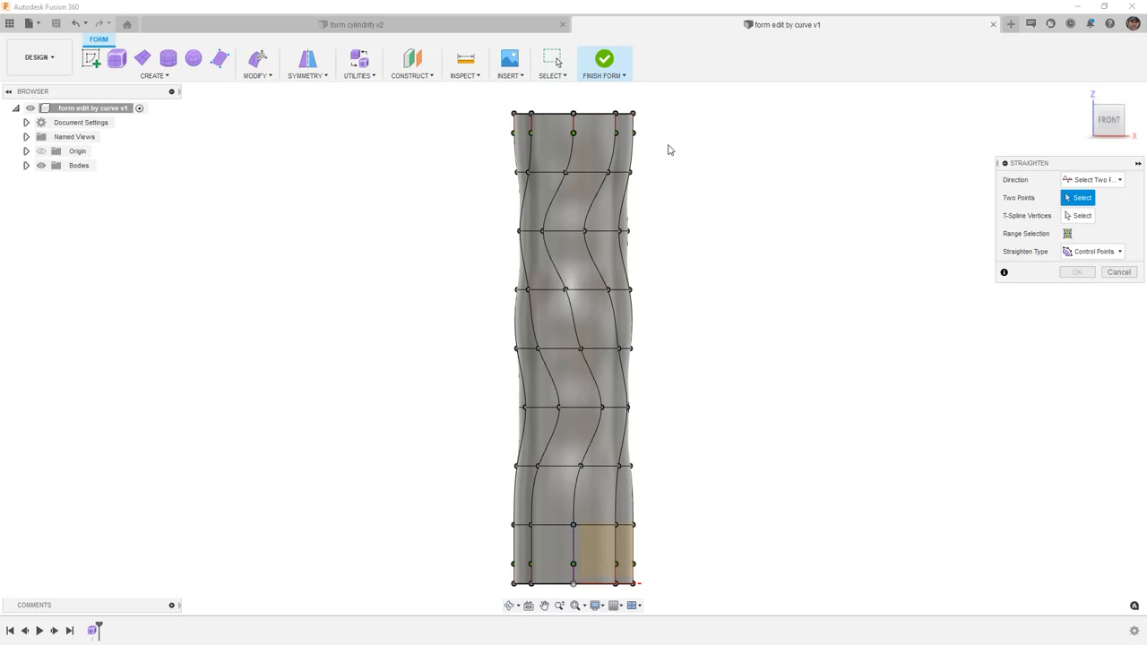
{"action": "left_click", "coordinate": [574, 113]}
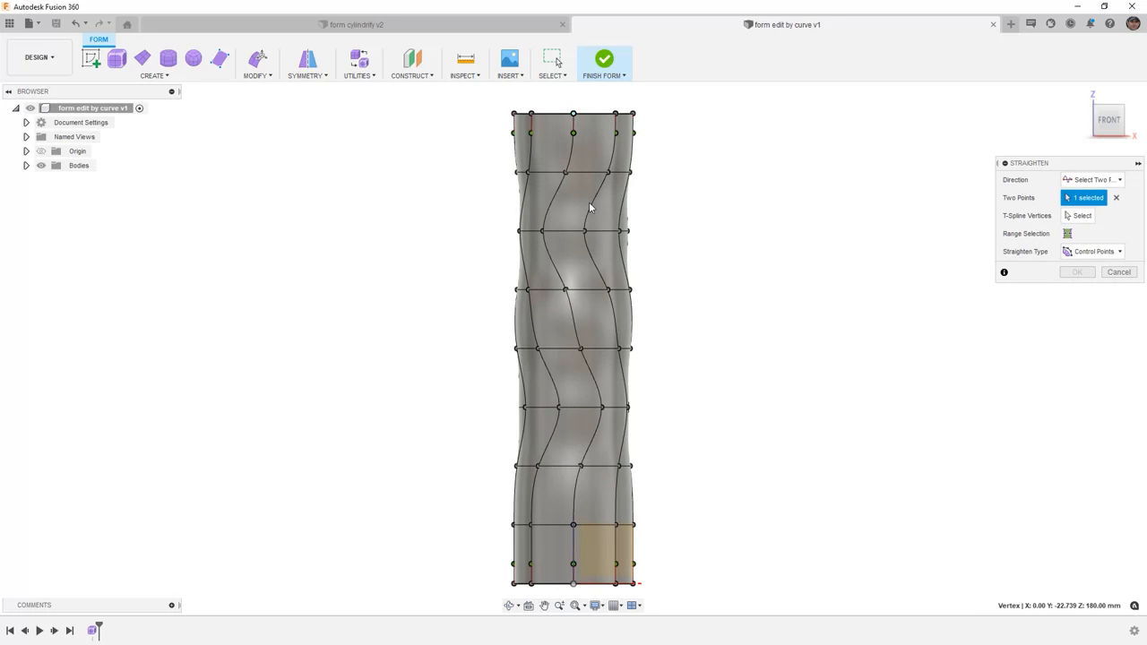
{"action": "left_click", "coordinate": [574, 584]}
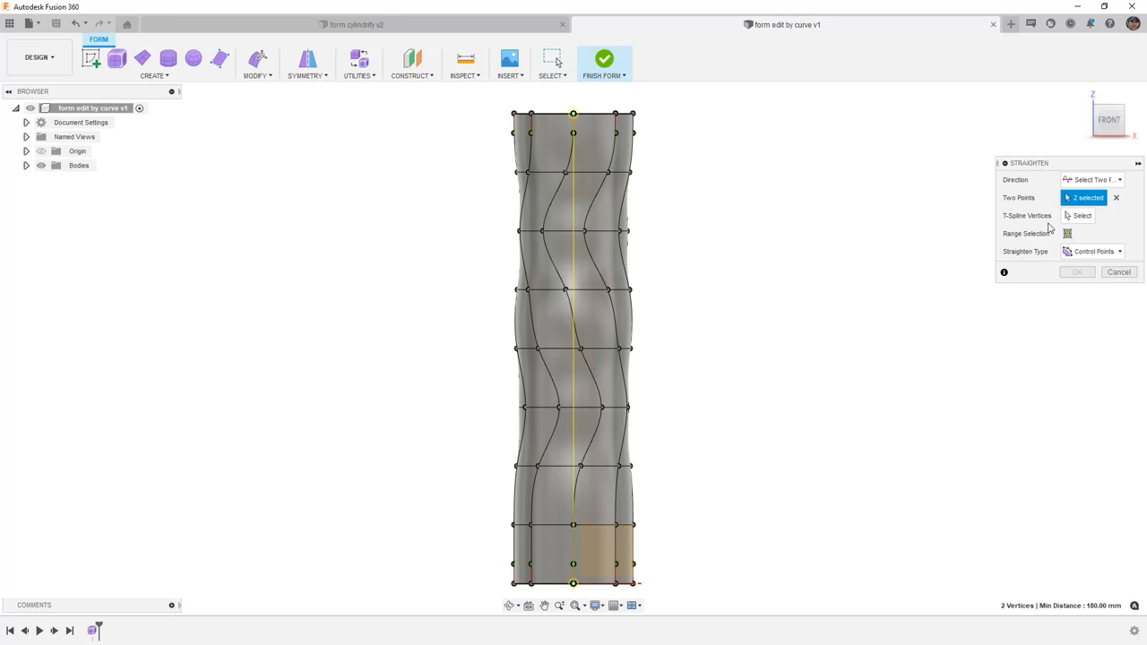
Straighten the front centre column's seven vertices between the rims onto the line through the two chosen points.
{"action": "left_click", "coordinate": [1078, 216]}
{"action": "left_click", "coordinate": [570, 170]}
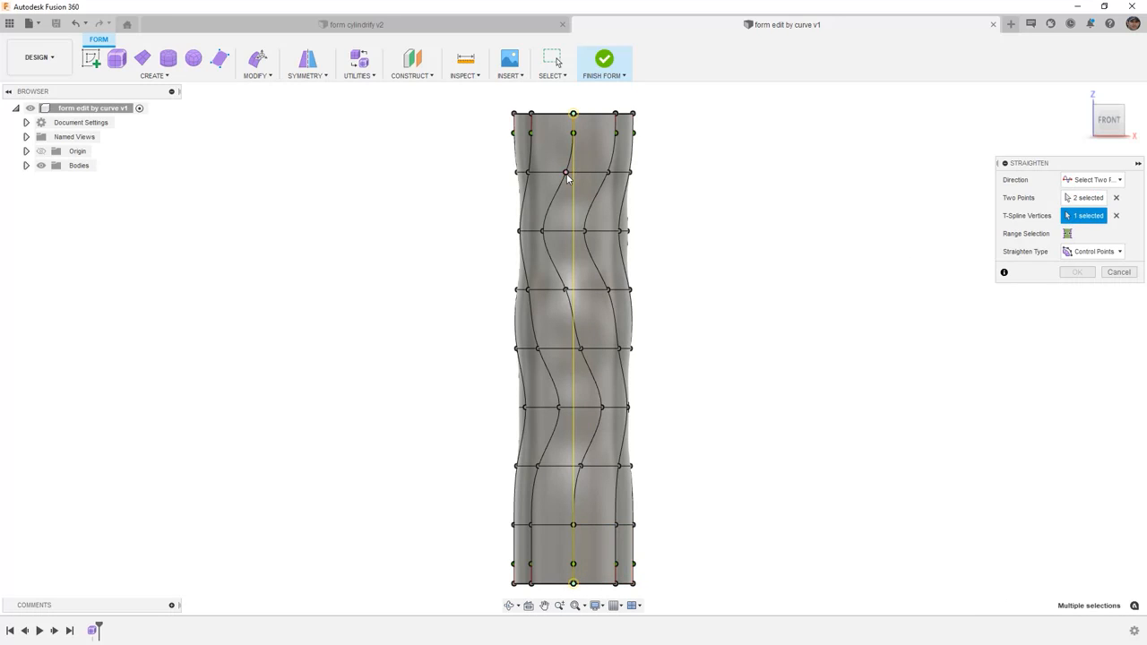
{"action": "left_click", "coordinate": [543, 232]}
{"action": "left_click", "coordinate": [565, 289]}
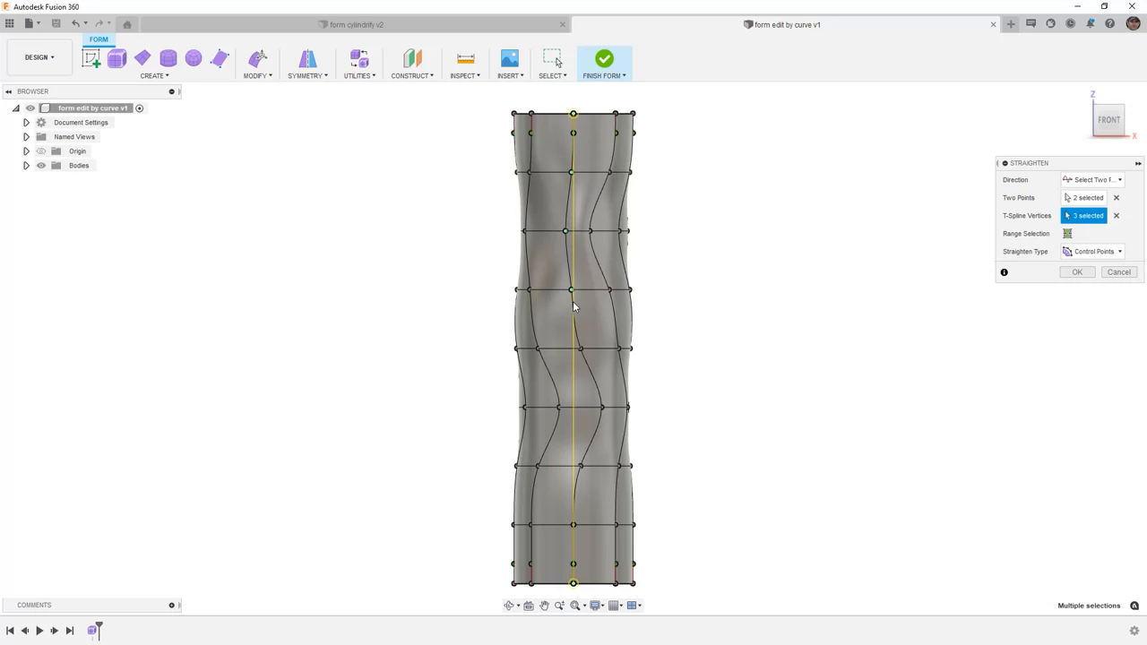
{"action": "left_click", "coordinate": [580, 347]}
{"action": "left_click", "coordinate": [598, 406]}
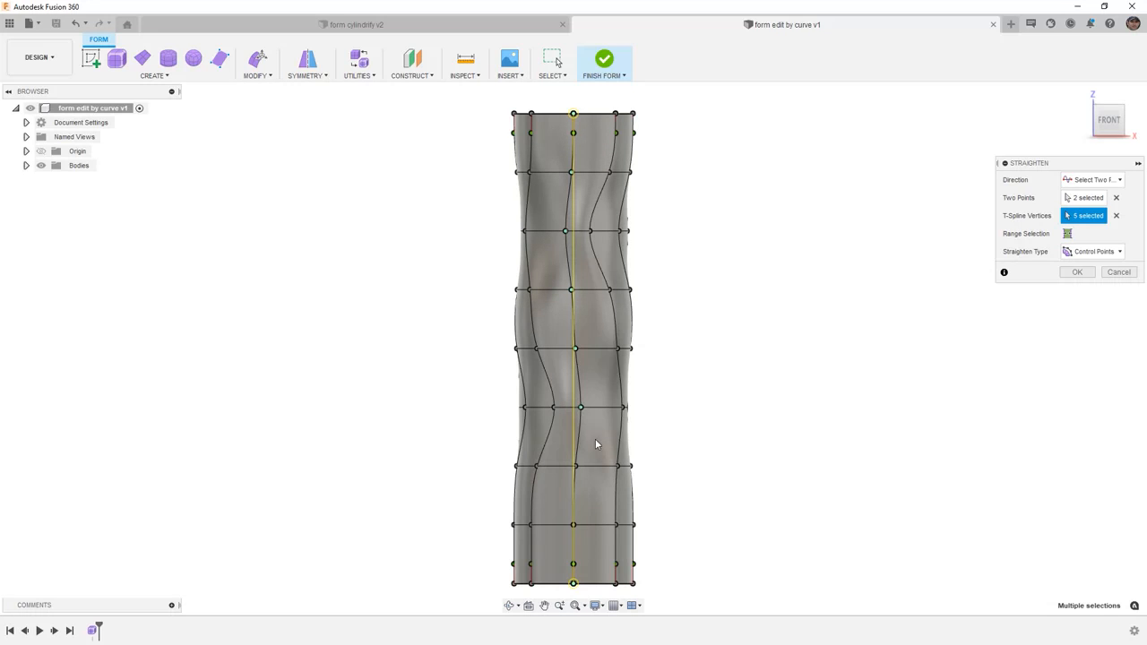
{"action": "left_click", "coordinate": [576, 466]}
{"action": "middle_click_drag", "start_coordinate": [832, 379], "coordinate": [776, 415], "text": "shift"}
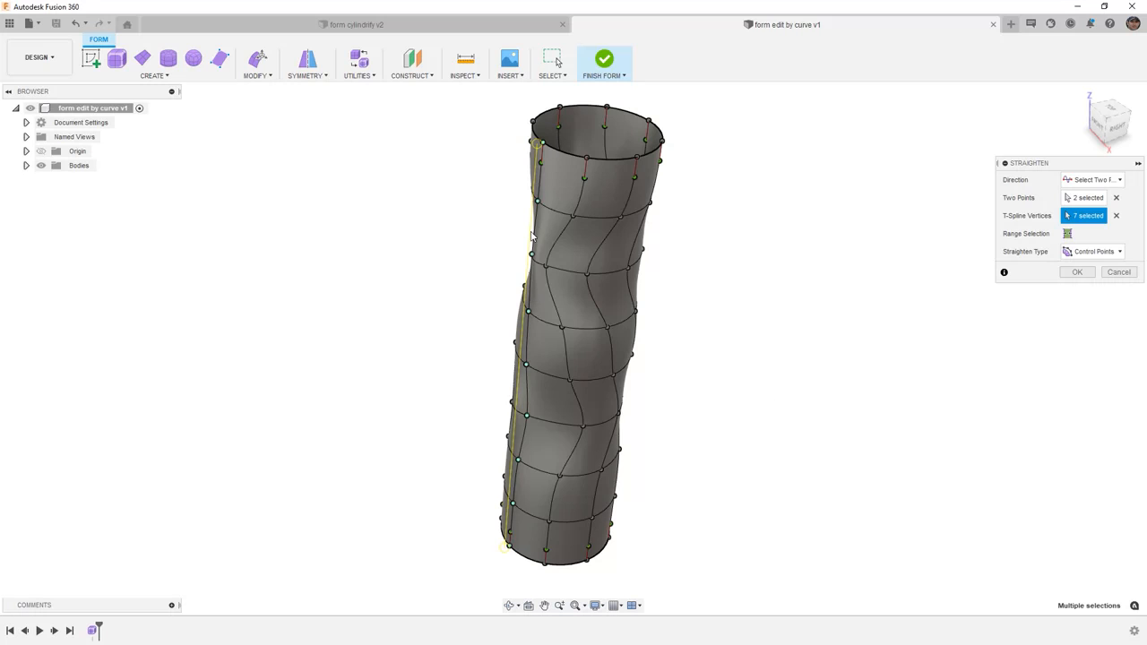
{"action": "left_click", "coordinate": [1078, 274]}
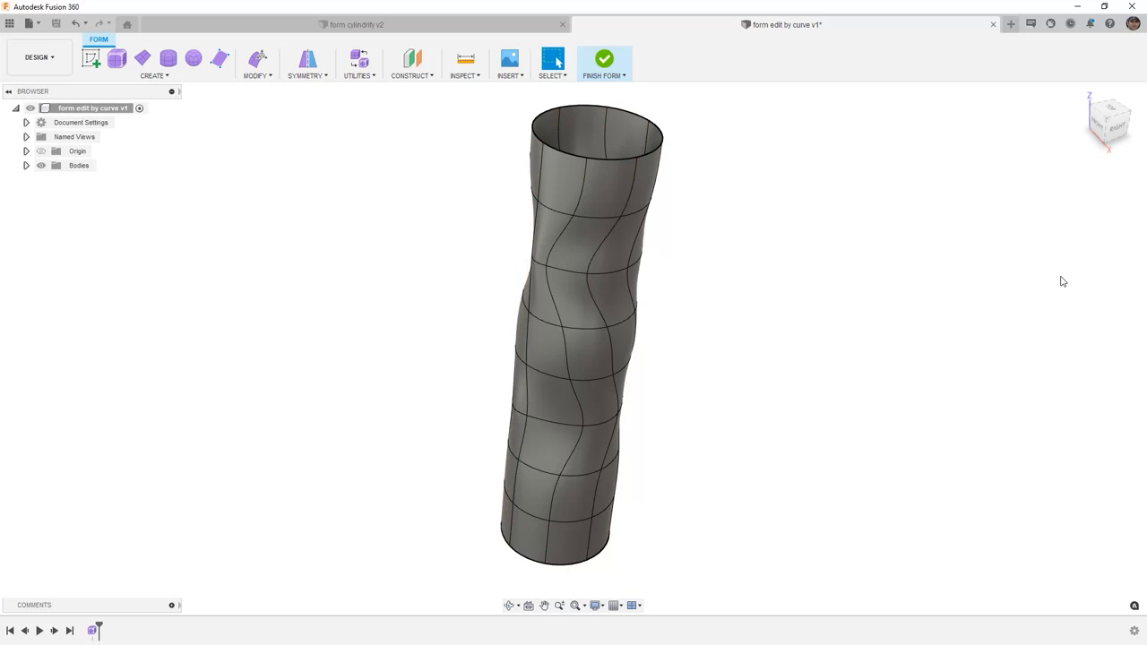
Repeat Straighten on the wavy column beside the front centre one, aligning its seven inner vertices between its top and bottom rim vertices.
{"action": "right_click", "coordinate": [812, 344]}
{"action": "left_click", "coordinate": [814, 233]}
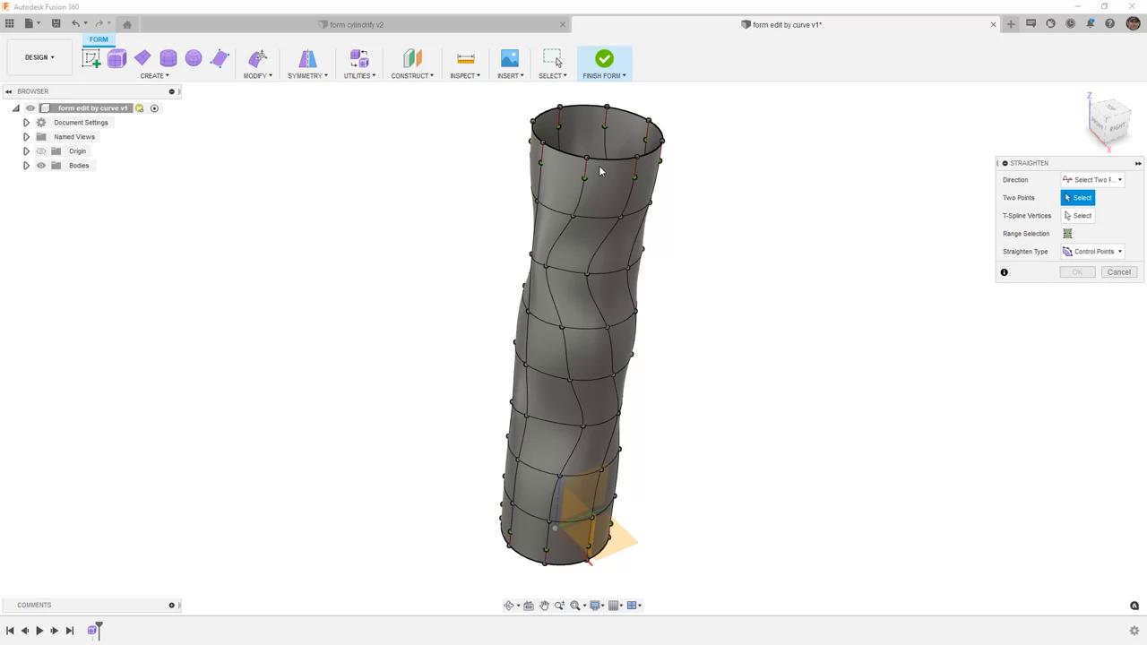
{"action": "left_click", "coordinate": [587, 157]}
{"action": "left_click", "coordinate": [544, 565]}
{"action": "left_click", "coordinate": [1073, 215]}
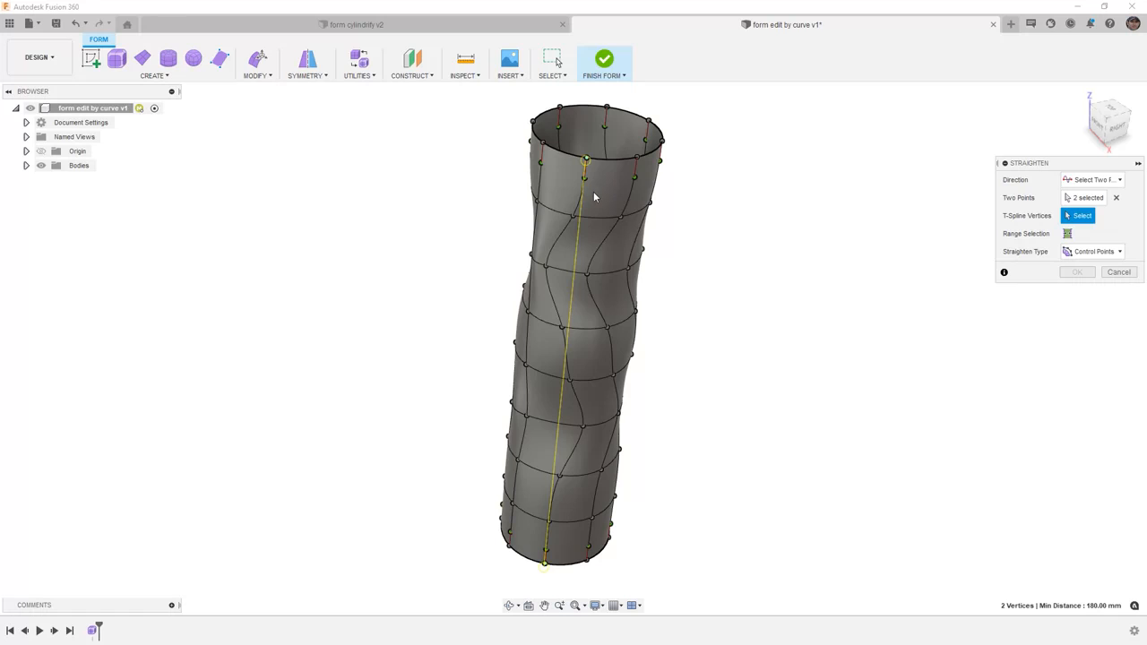
{"action": "left_click", "coordinate": [579, 217]}
{"action": "left_click", "coordinate": [568, 275]}
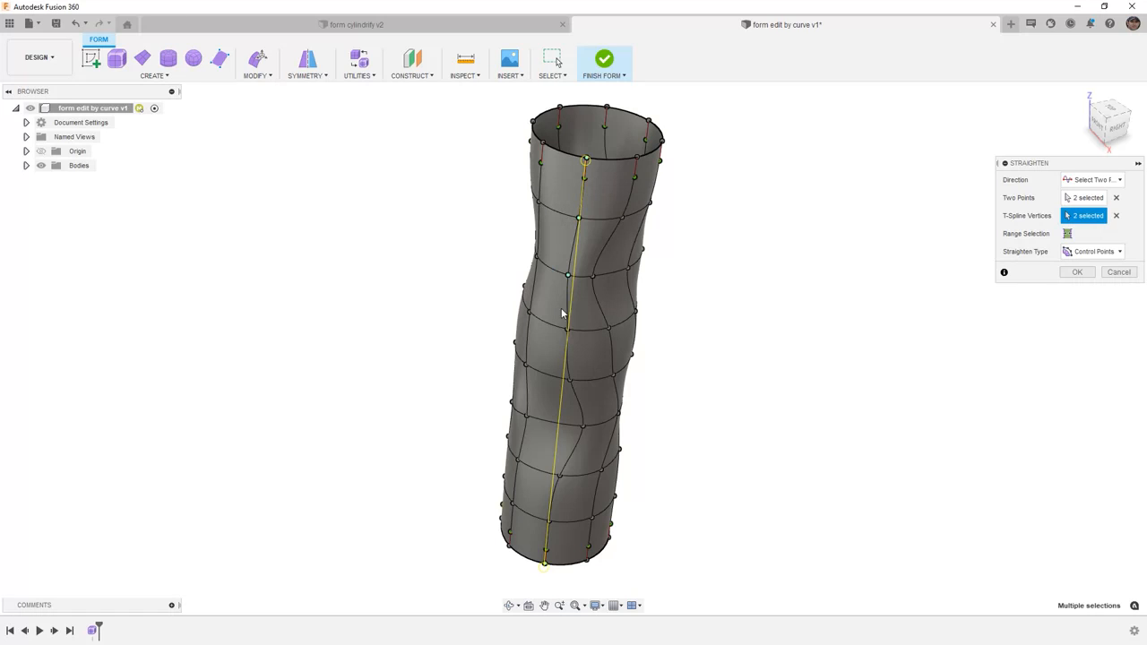
{"action": "left_click", "coordinate": [583, 428]}
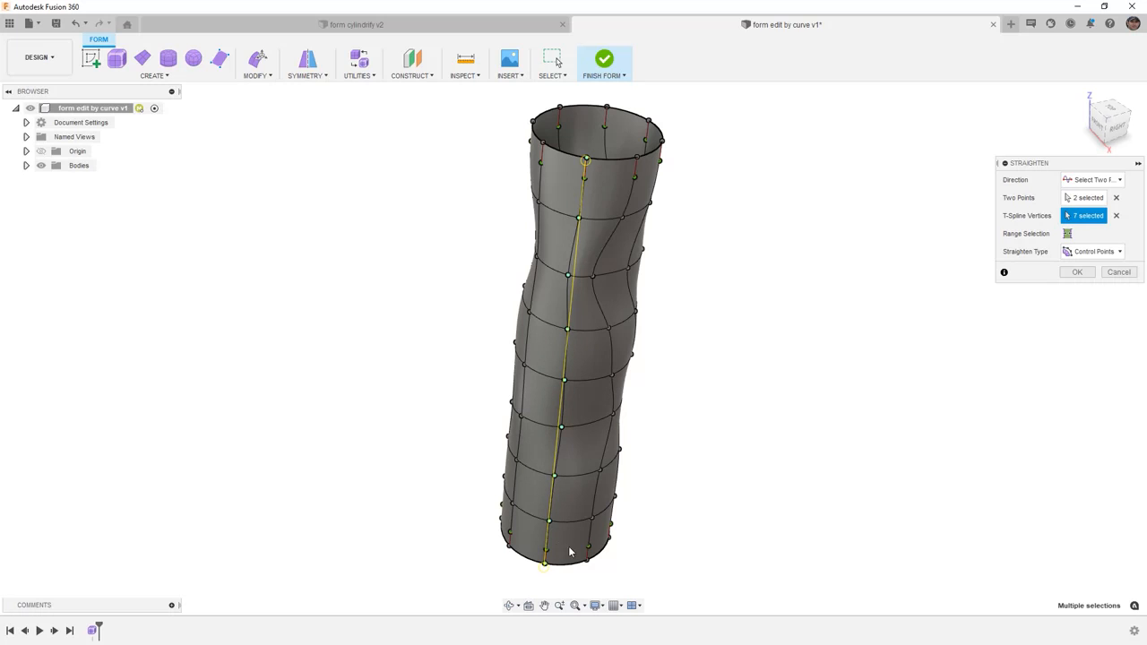
{"action": "left_click", "coordinate": [1078, 273]}
Repeat Straighten for the next wavy column, using its top and bottom rim vertices as the two direction points.
{"action": "middle_click_drag", "start_coordinate": [901, 271], "coordinate": [719, 293], "text": "shift"}
{"action": "right_click", "coordinate": [758, 267]}
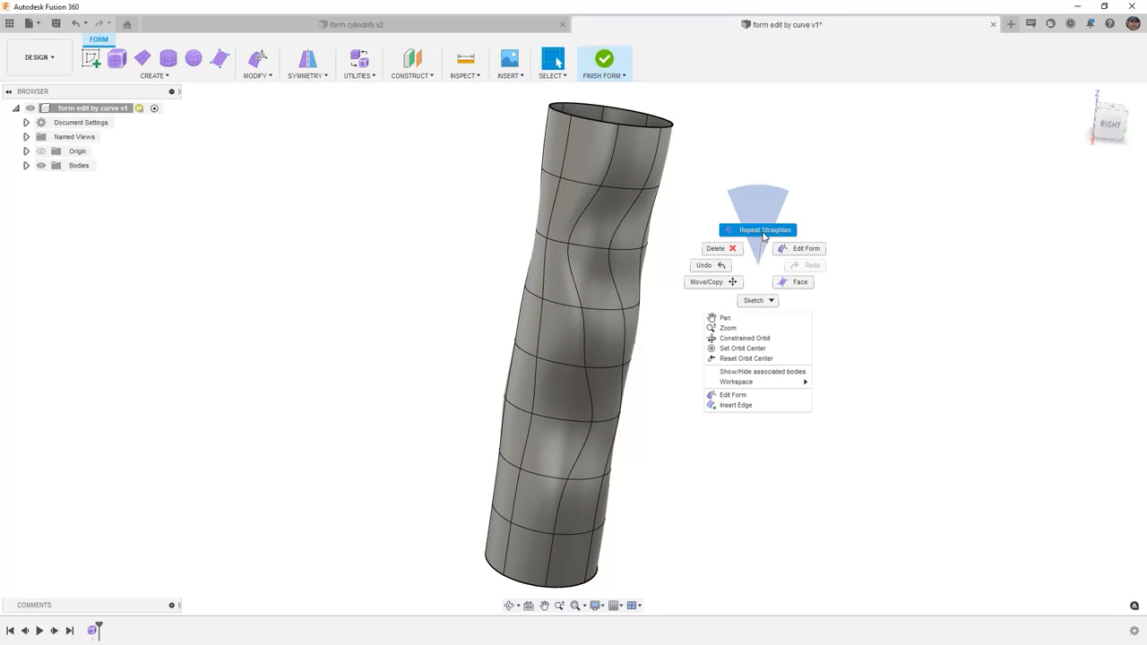
{"action": "left_click", "coordinate": [764, 235]}
{"action": "left_click", "coordinate": [615, 126]}
{"action": "left_click", "coordinate": [547, 588]}
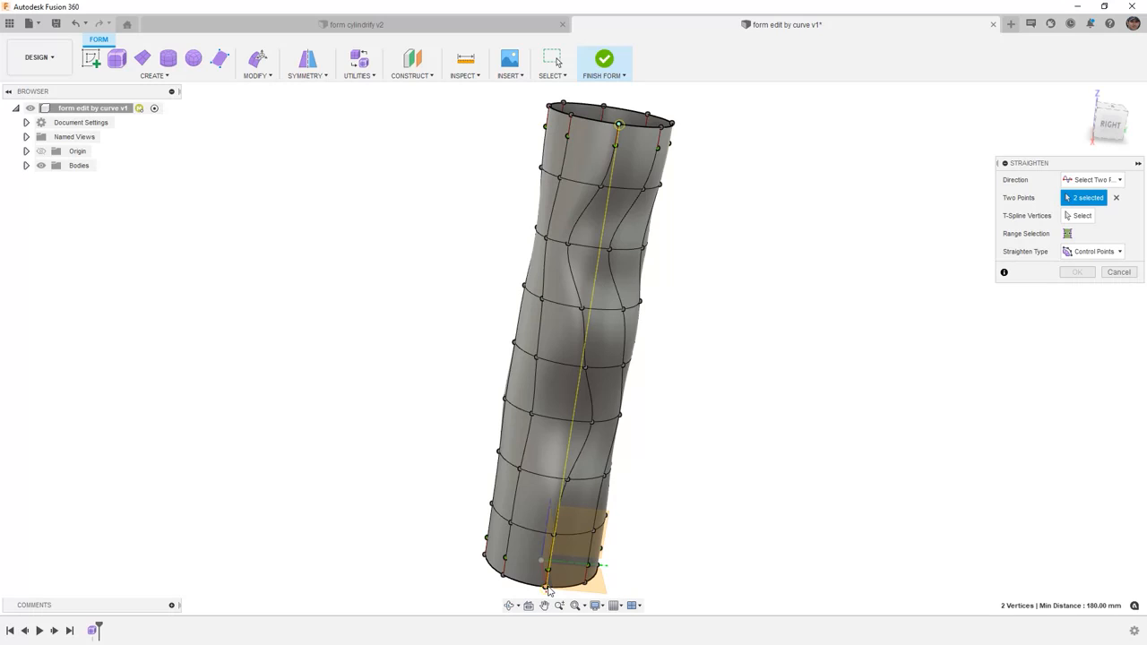
Straighten that column's seven inner vertices onto the line between its two rim vertices.
{"action": "left_click", "coordinate": [1081, 216]}
{"action": "left_click", "coordinate": [600, 186]}
{"action": "left_click", "coordinate": [570, 243]}
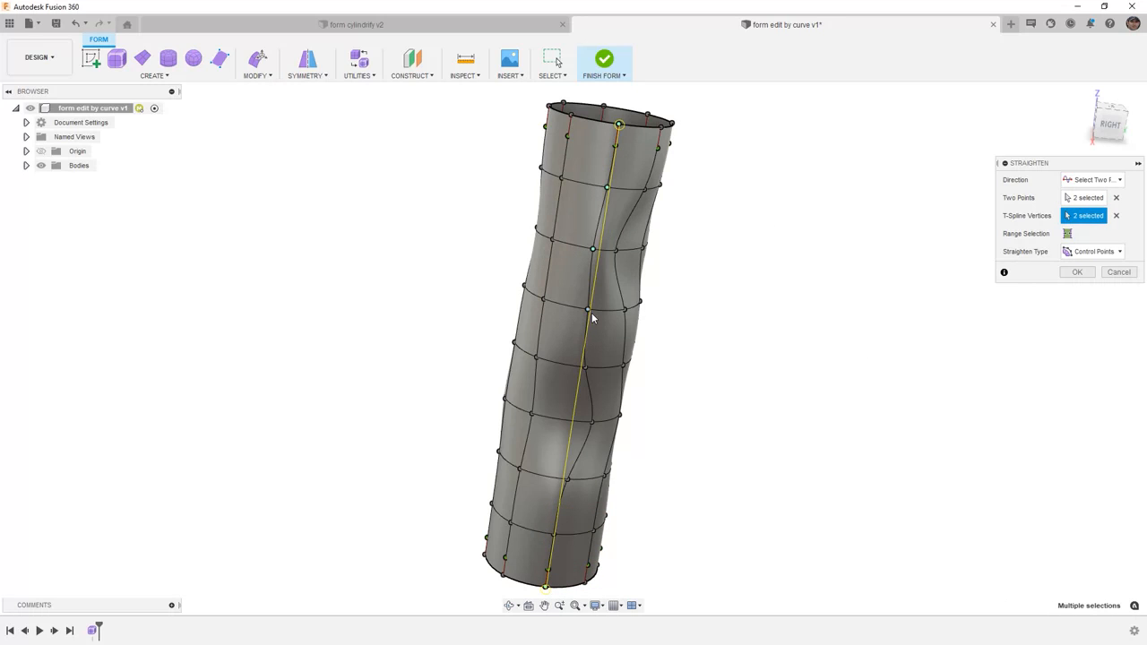
{"action": "left_click", "coordinate": [584, 368]}
{"action": "left_click", "coordinate": [591, 421]}
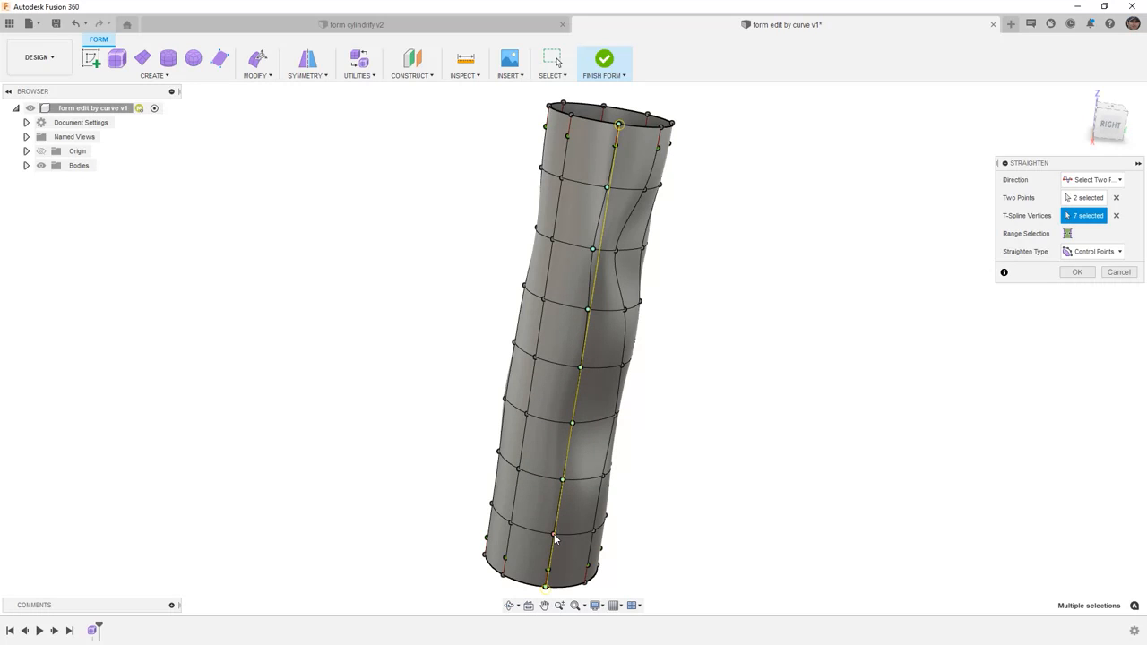
{"action": "left_click", "coordinate": [1077, 272]}
Start Edit By Curve on the T-Spline cylinder form.
{"action": "scroll", "coordinate": [727, 235], "scroll_direction": "down", "scroll_amount": 3}
{"action": "middle_click_drag", "start_coordinate": [719, 290], "coordinate": [602, 249], "text": "shift"}
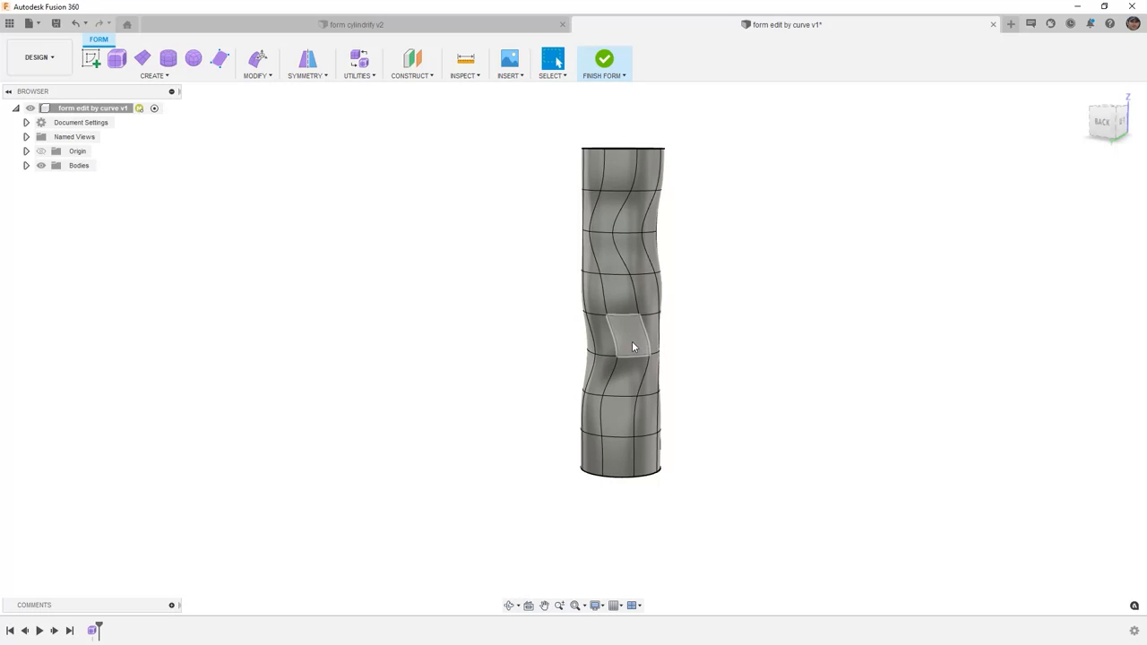
{"action": "left_click", "coordinate": [1105, 122]}
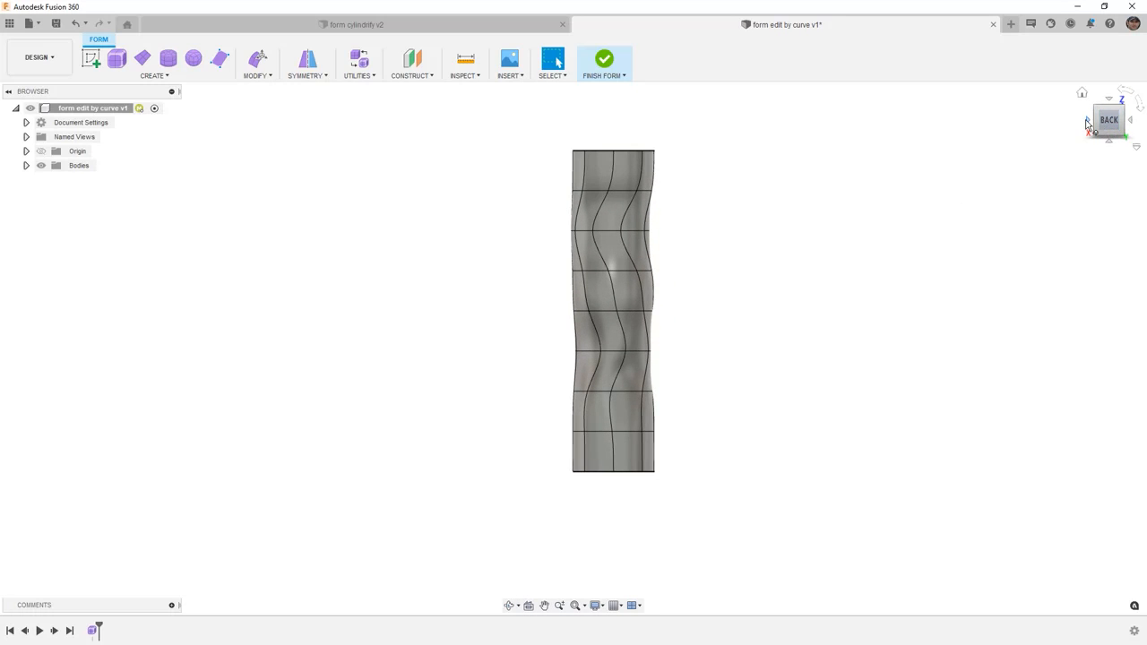
{"action": "left_click", "coordinate": [1087, 120]}
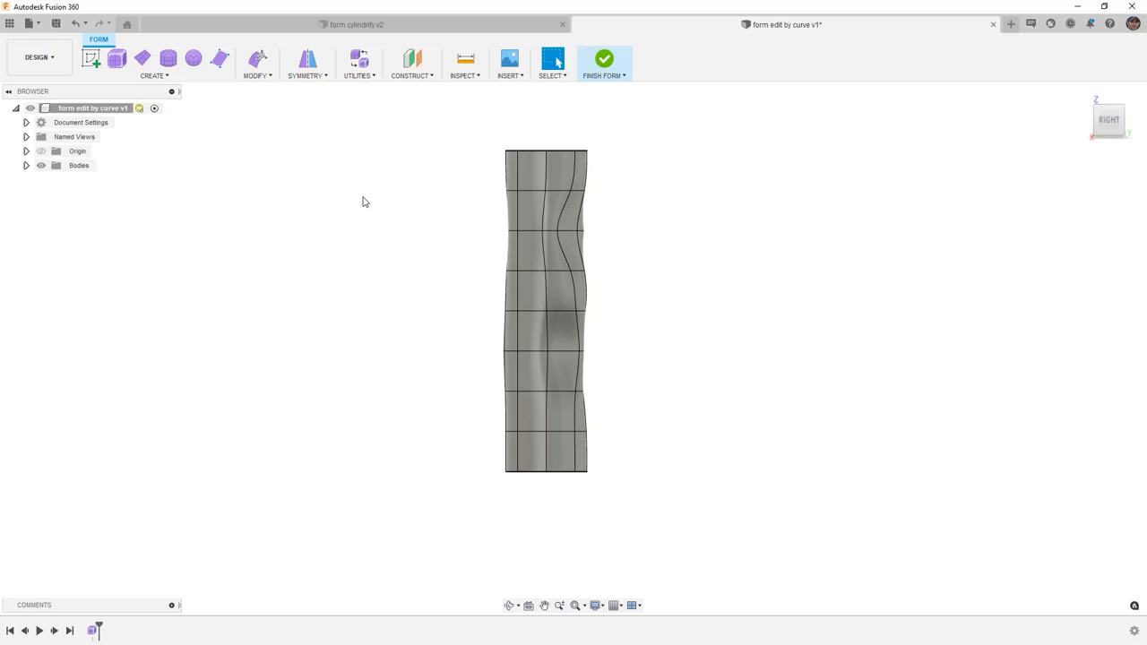
{"action": "left_click", "coordinate": [256, 75]}
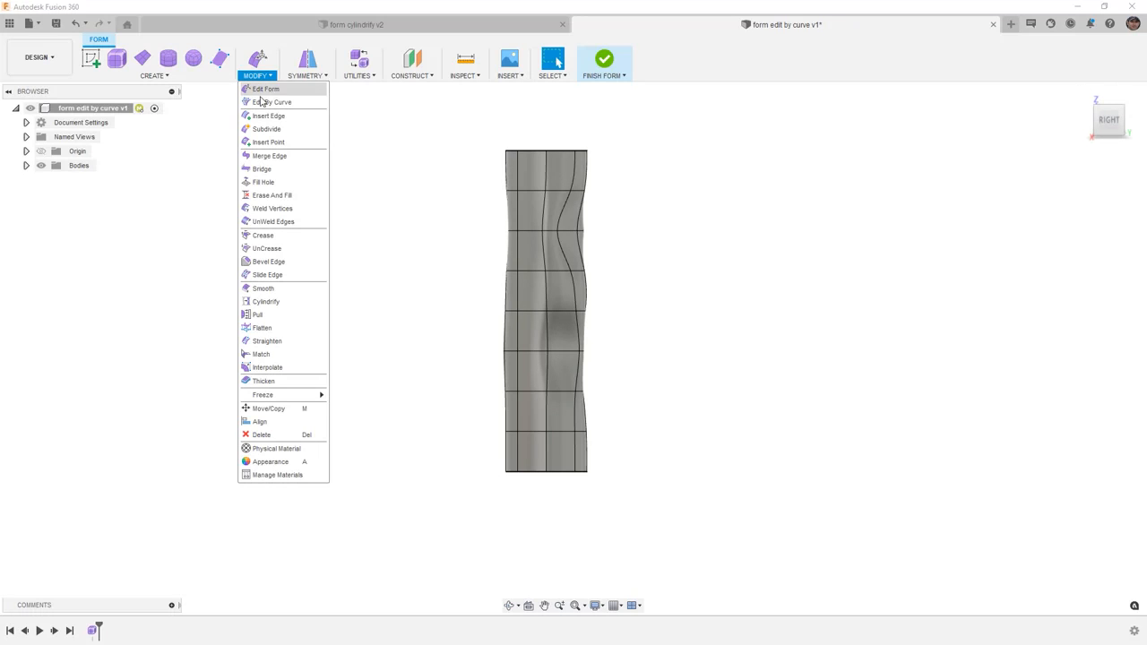
{"action": "left_click", "coordinate": [268, 102]}
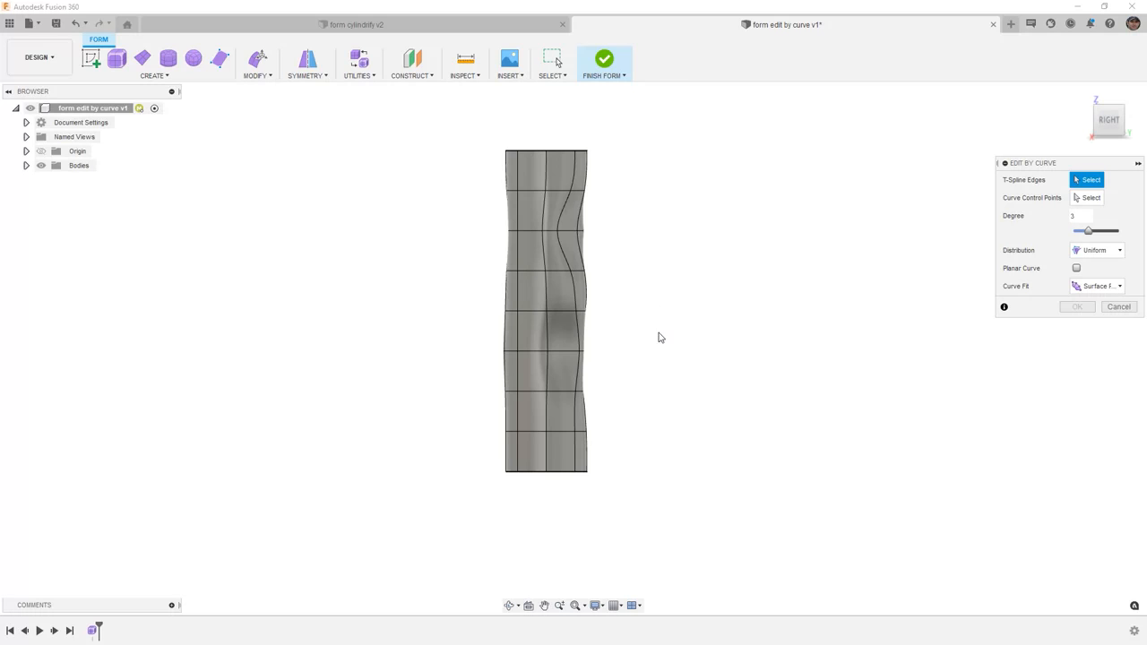
{"action": "middle_click_drag", "start_coordinate": [658, 356], "coordinate": [604, 335], "text": "shift"}
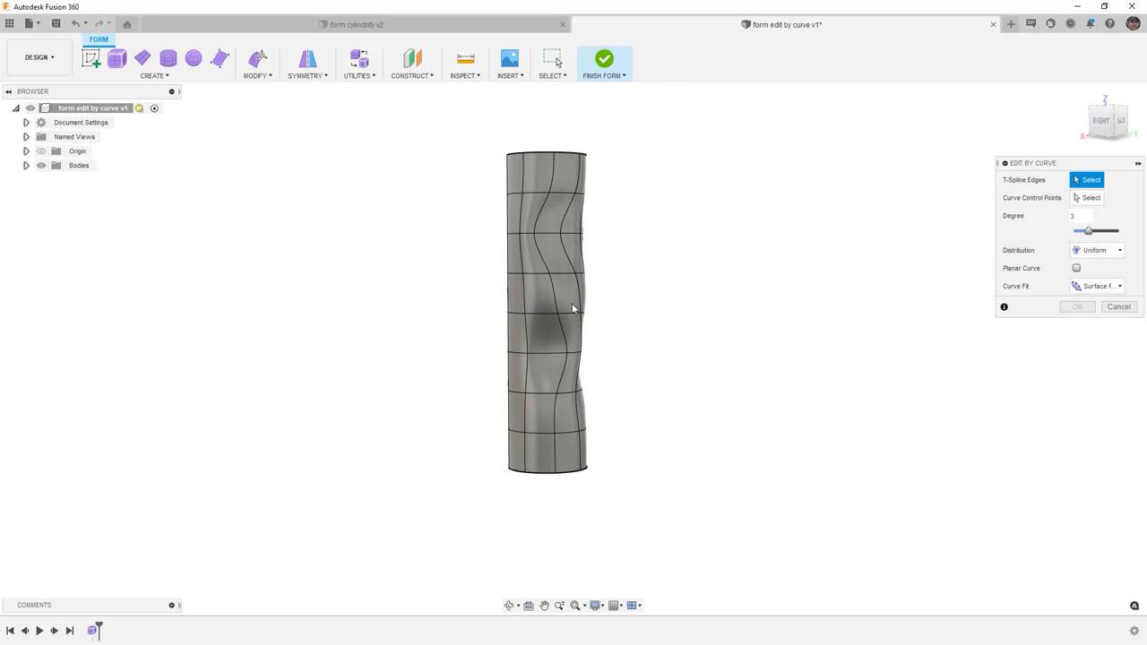
{"action": "left_click", "coordinate": [508, 213]}
{"action": "left_click", "coordinate": [508, 255]}
{"action": "left_click", "coordinate": [510, 295]}
{"action": "left_click", "coordinate": [510, 335]}
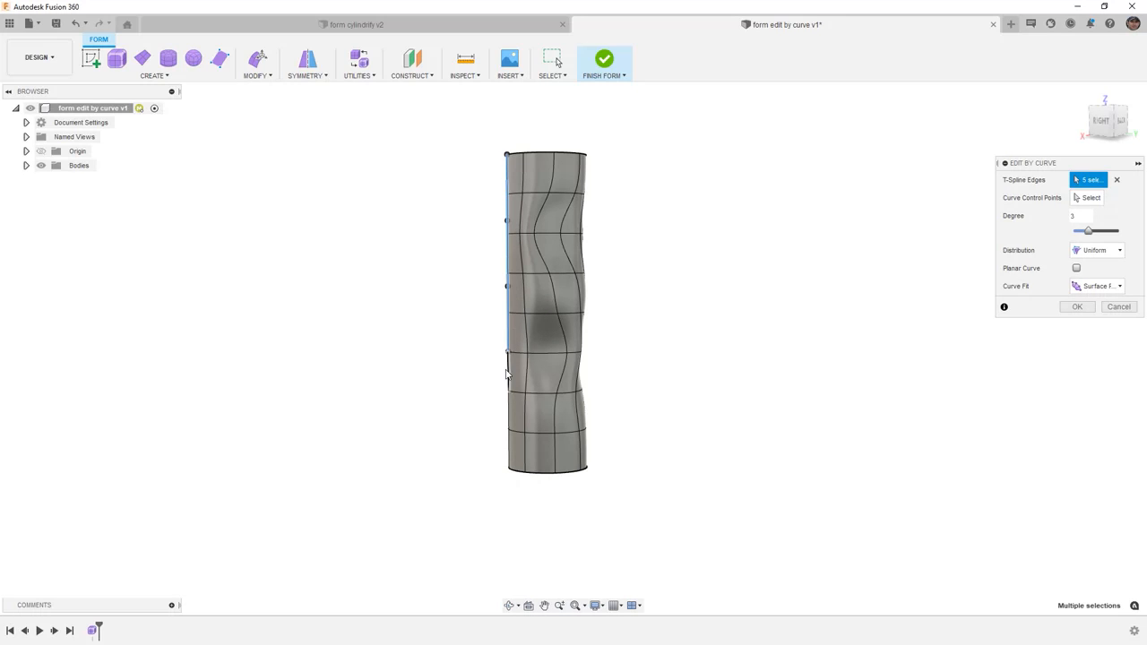
{"action": "left_click", "coordinate": [507, 377]}
{"action": "left_click", "coordinate": [509, 414]}
{"action": "left_click", "coordinate": [511, 459]}
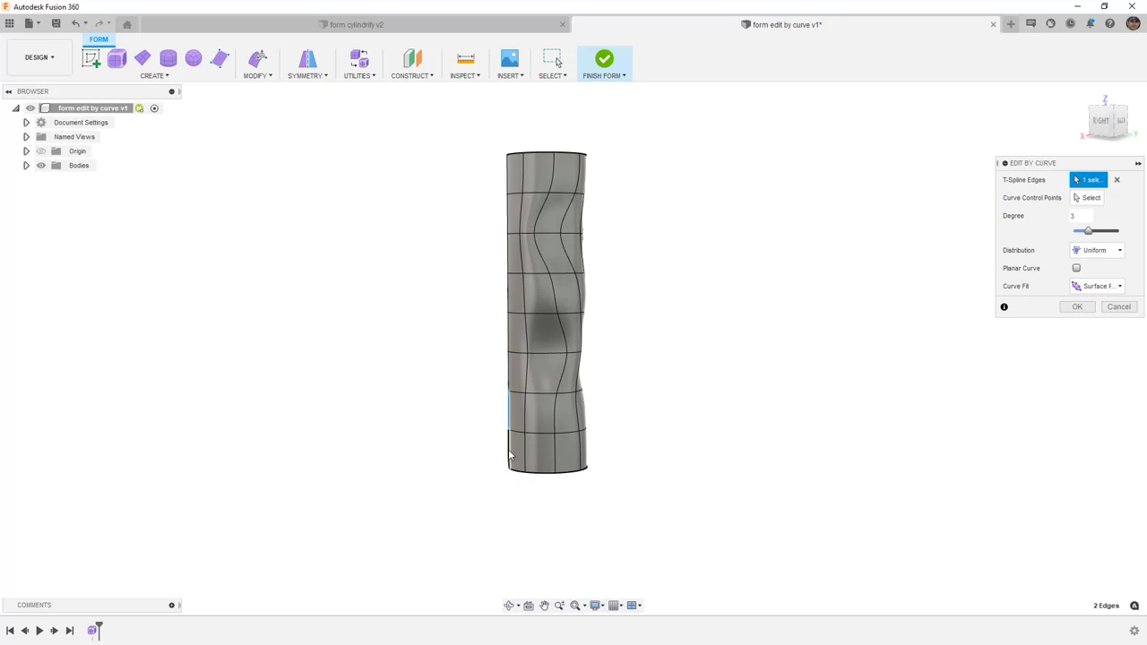
{"action": "middle_click_drag", "start_coordinate": [507, 371], "coordinate": [535, 320], "text": "shift"}
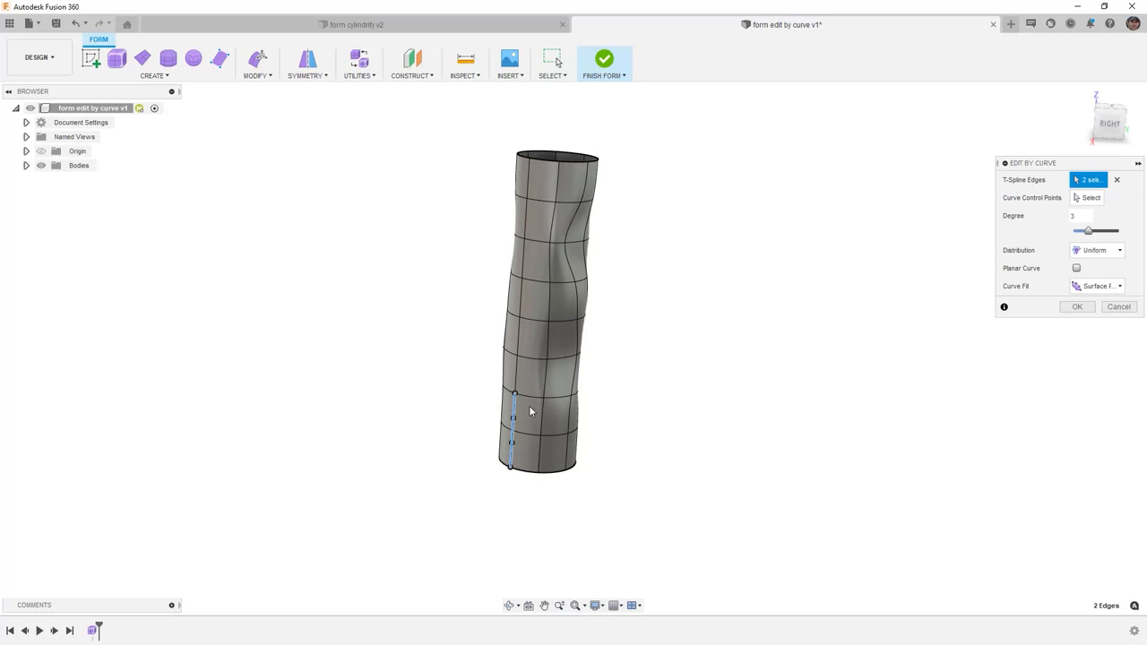
{"action": "left_click", "coordinate": [1117, 180]}
{"action": "left_click", "coordinate": [510, 448]}
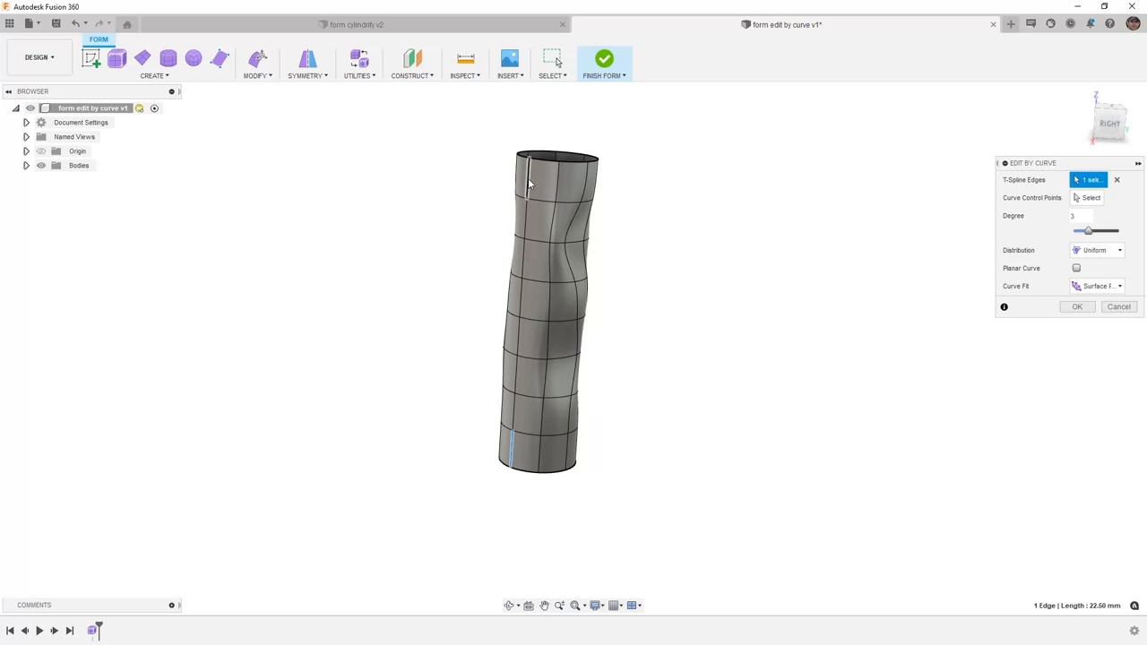
Choose the straight left-hand column's four upper edges as the T-Spline edges and switch to choosing curve control points.
{"action": "left_click", "coordinate": [527, 224]}
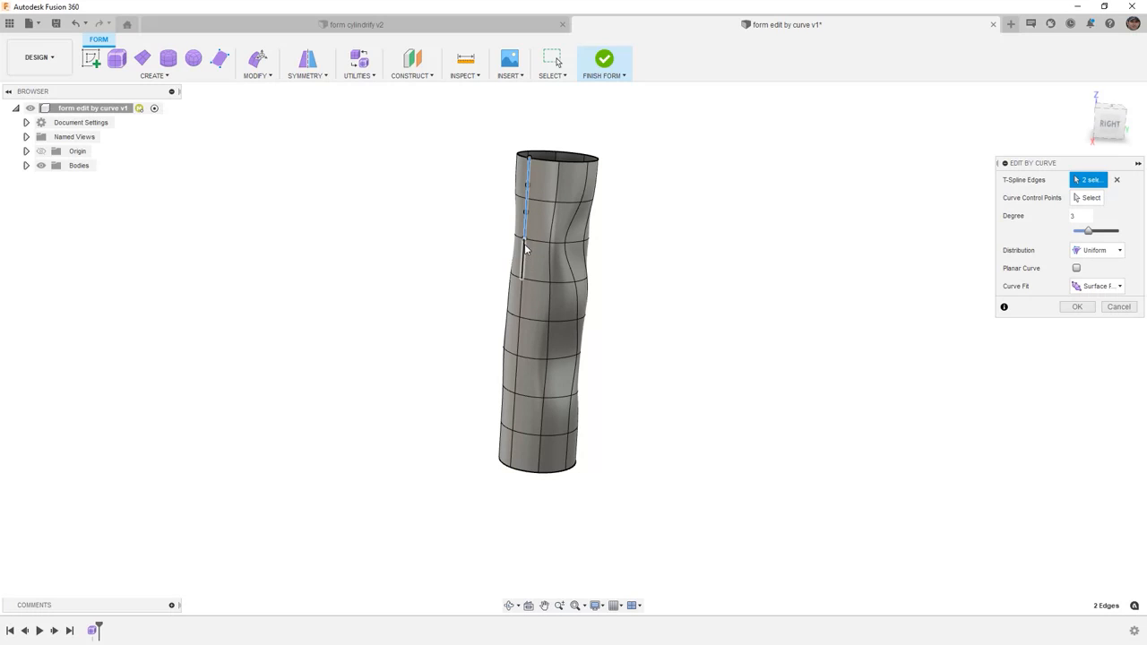
{"action": "left_click", "coordinate": [524, 264]}
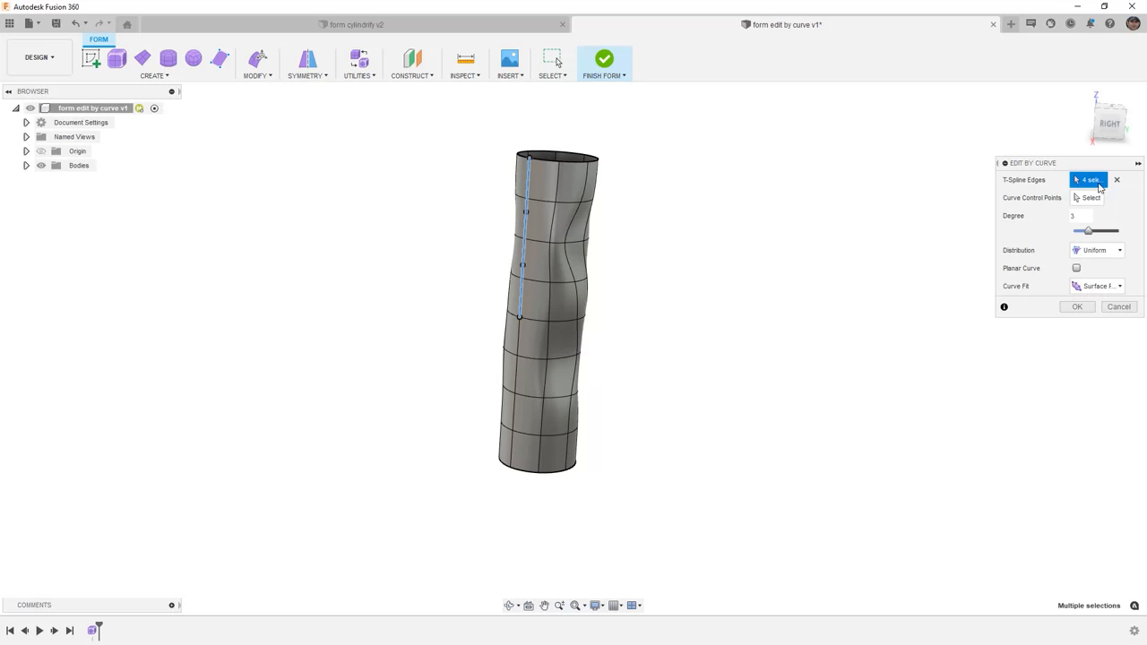
{"action": "left_click", "coordinate": [1087, 199]}
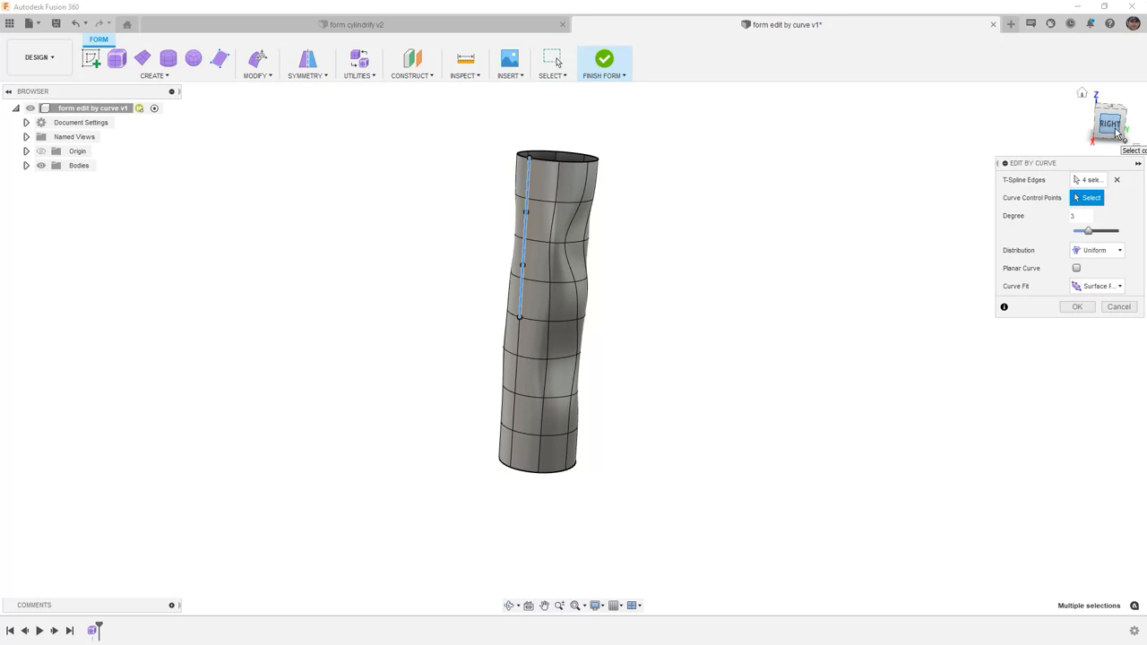
Pull the driving curve's two inner control points outward from the cylinder, the upper one by about 20 mm.
{"action": "left_click", "coordinate": [527, 215]}
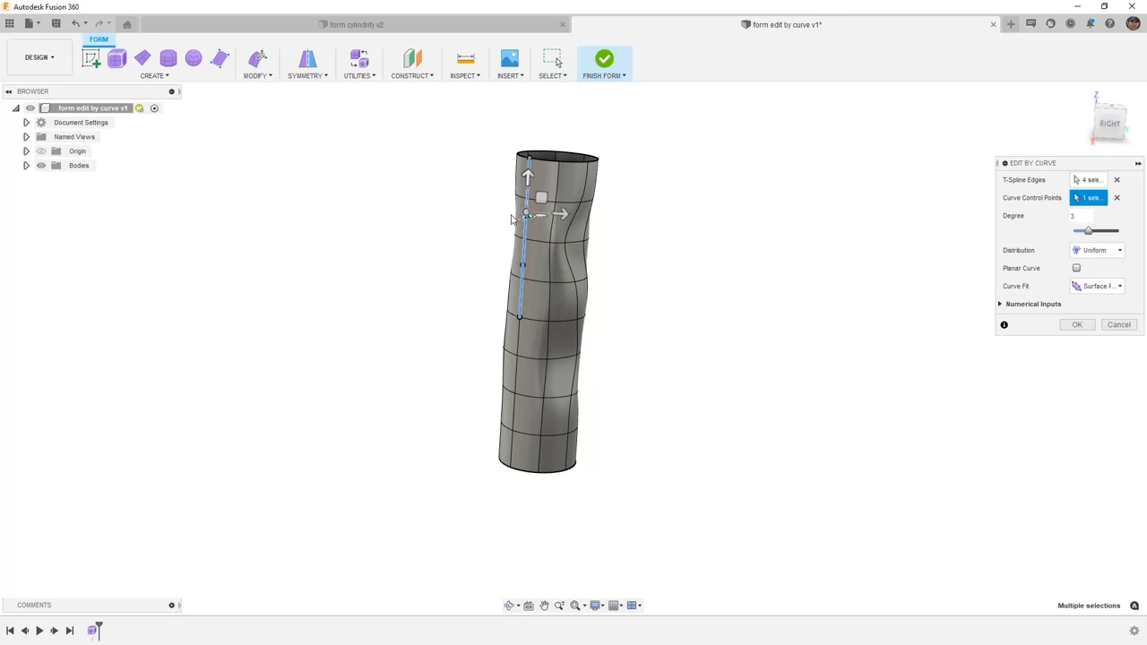
{"action": "middle_click_drag", "start_coordinate": [601, 328], "coordinate": [565, 343], "text": "shift"}
{"action": "left_click_drag", "start_coordinate": [475, 231], "coordinate": [466, 287]}
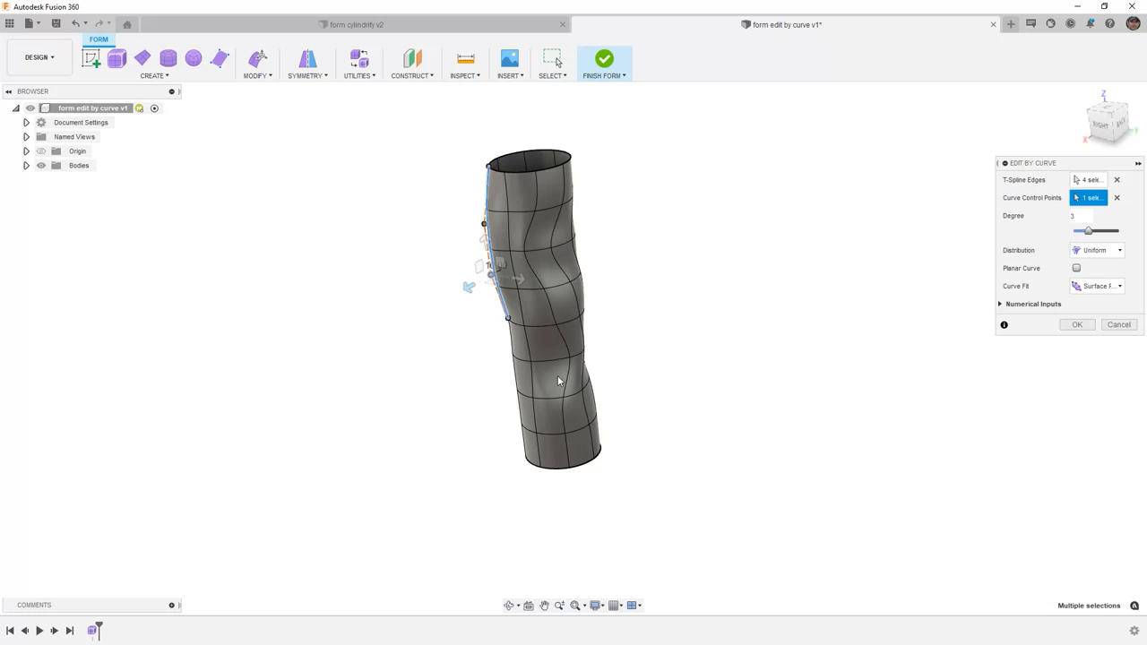
{"action": "middle_click_drag", "start_coordinate": [558, 375], "coordinate": [532, 375], "text": "shift"}
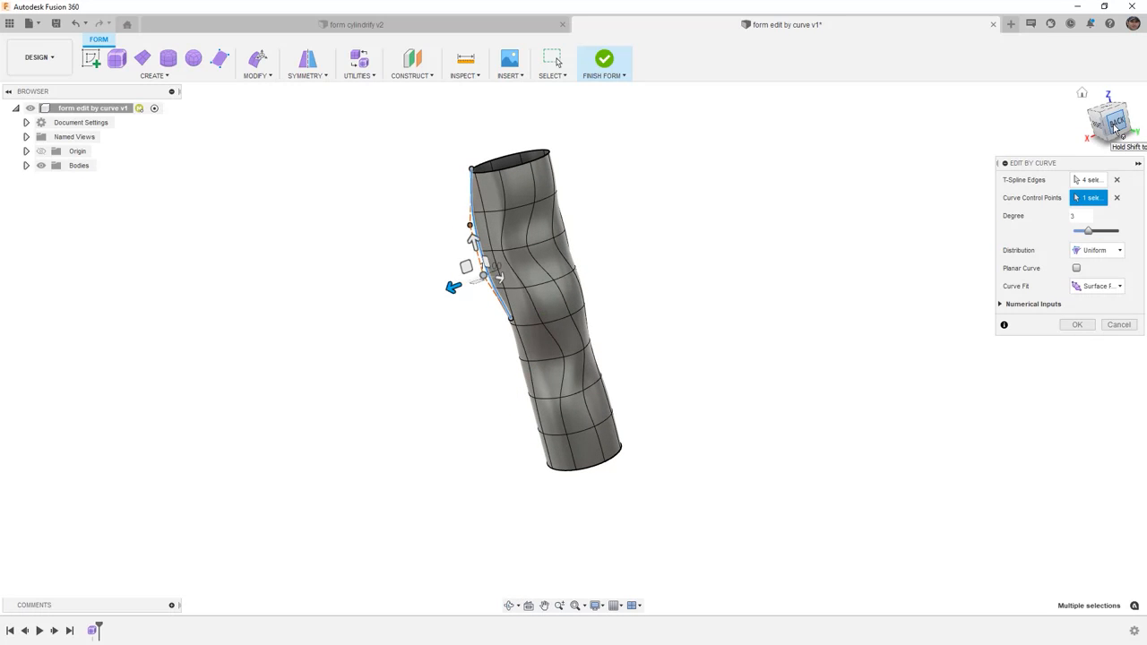
{"action": "left_click", "coordinate": [1108, 133]}
{"action": "scroll", "coordinate": [525, 247], "scroll_direction": "up", "scroll_amount": 3}
{"action": "scroll", "coordinate": [525, 246], "scroll_direction": "up", "scroll_amount": 1}
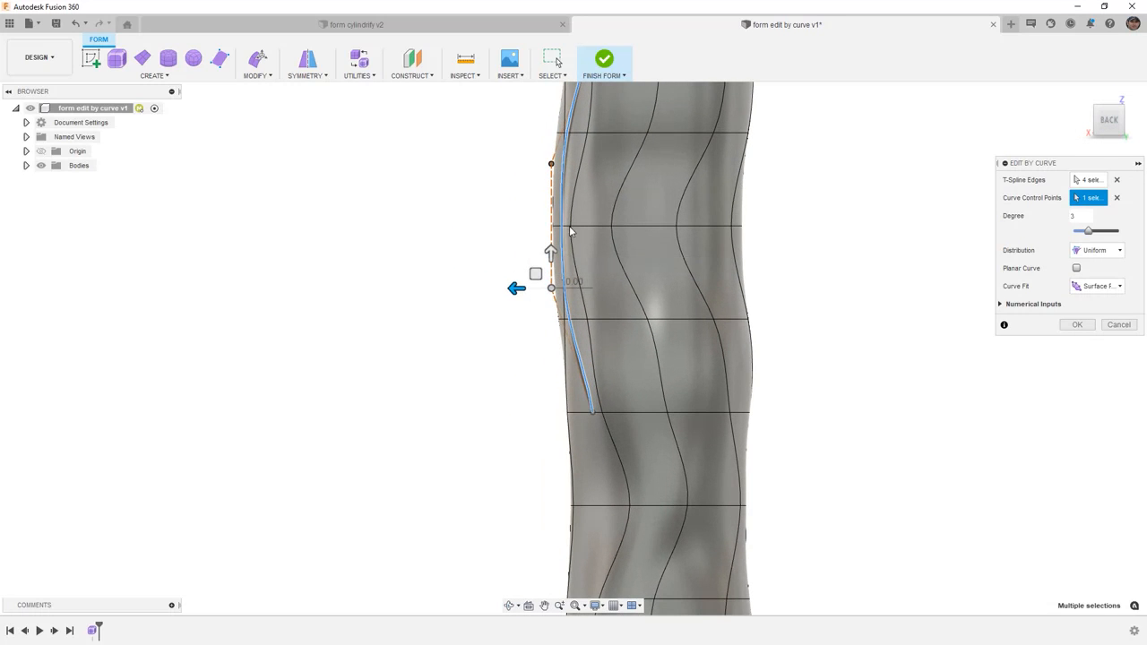
{"action": "left_click_drag", "start_coordinate": [516, 287], "coordinate": [475, 288]}
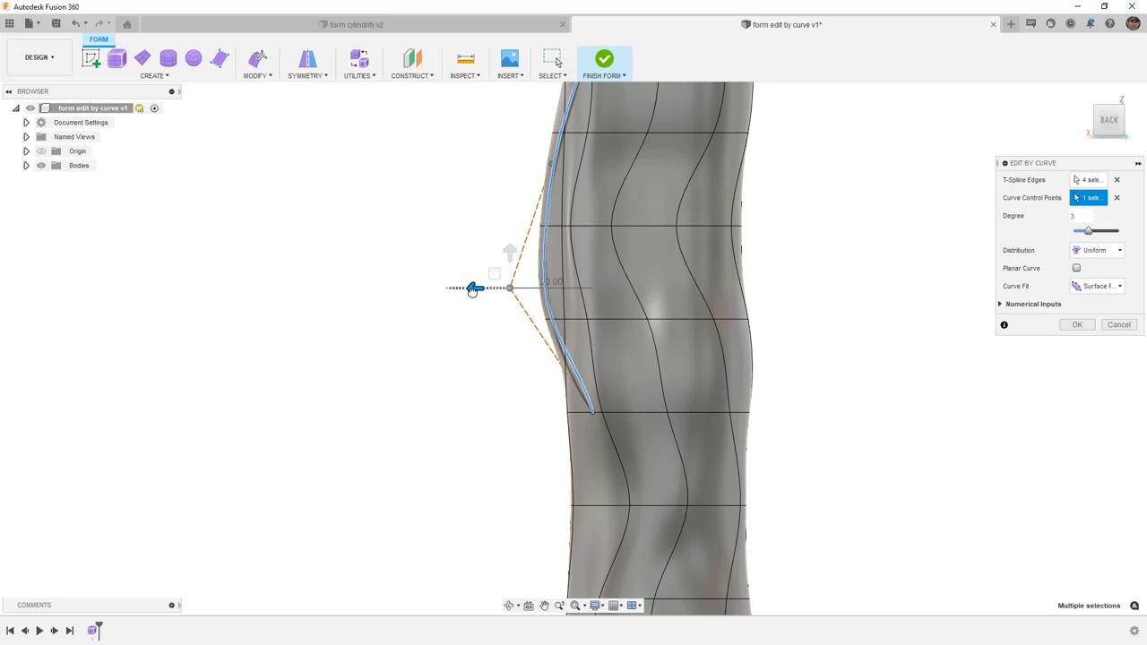
{"action": "left_click", "coordinate": [550, 163]}
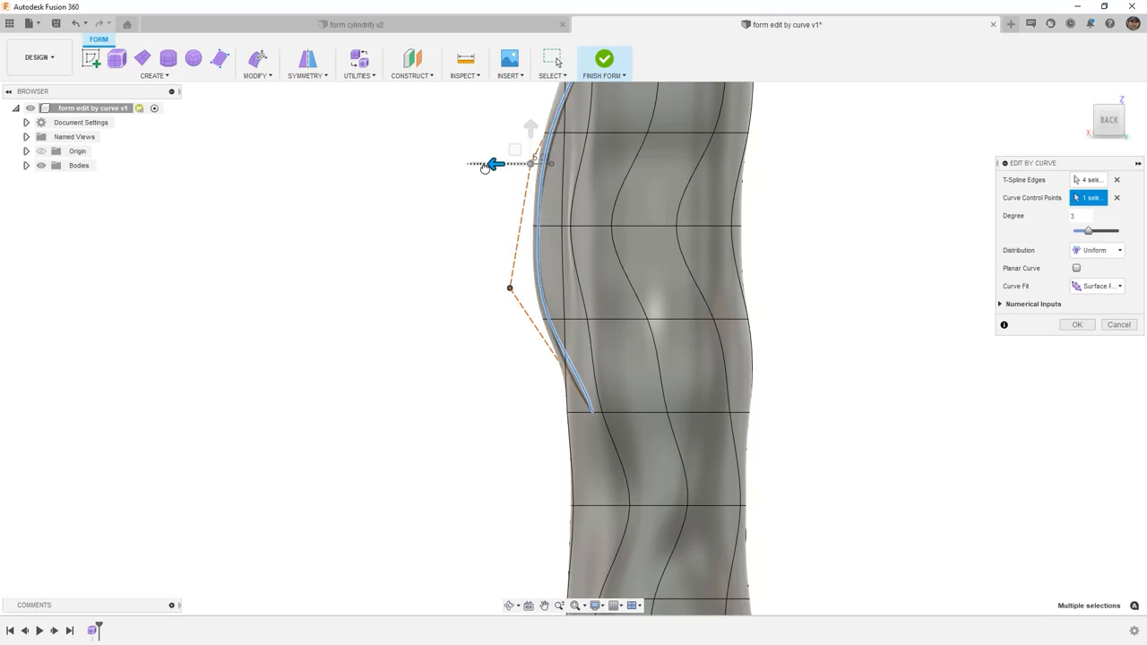
{"action": "left_click_drag", "start_coordinate": [516, 163], "coordinate": [435, 159]}
Set the driving curve's degree to 5.
{"action": "scroll", "coordinate": [588, 245], "scroll_direction": "down", "scroll_amount": 5}
{"action": "middle_click_drag", "start_coordinate": [570, 314], "coordinate": [681, 338], "text": "shift"}
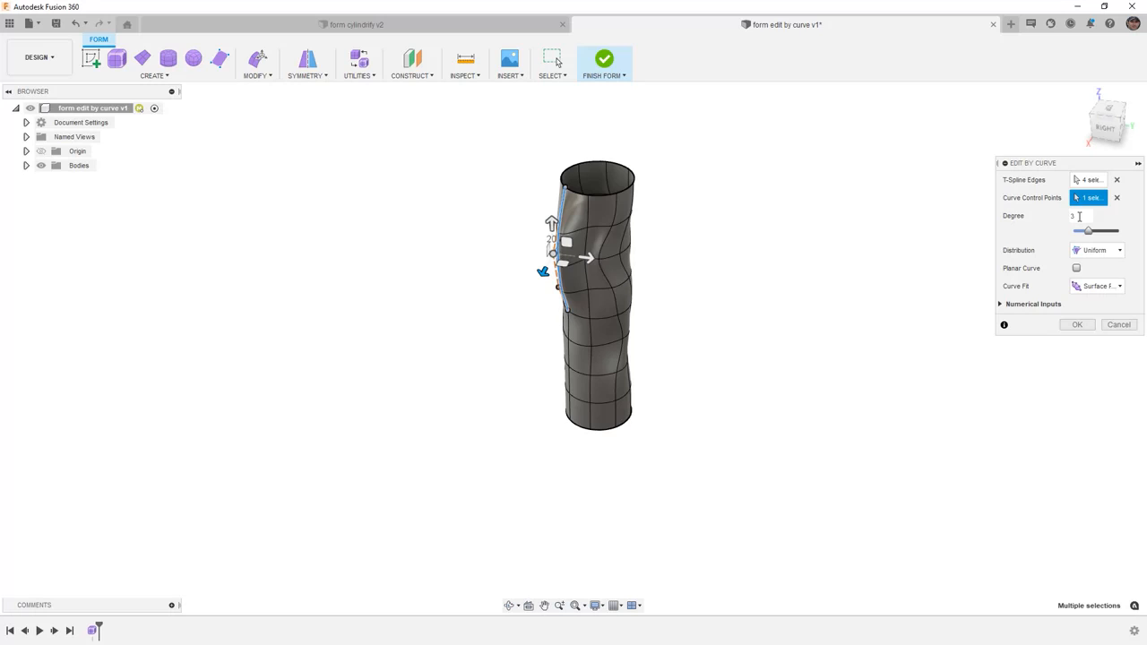
{"action": "left_click_drag", "start_coordinate": [1089, 231], "coordinate": [1109, 233]}
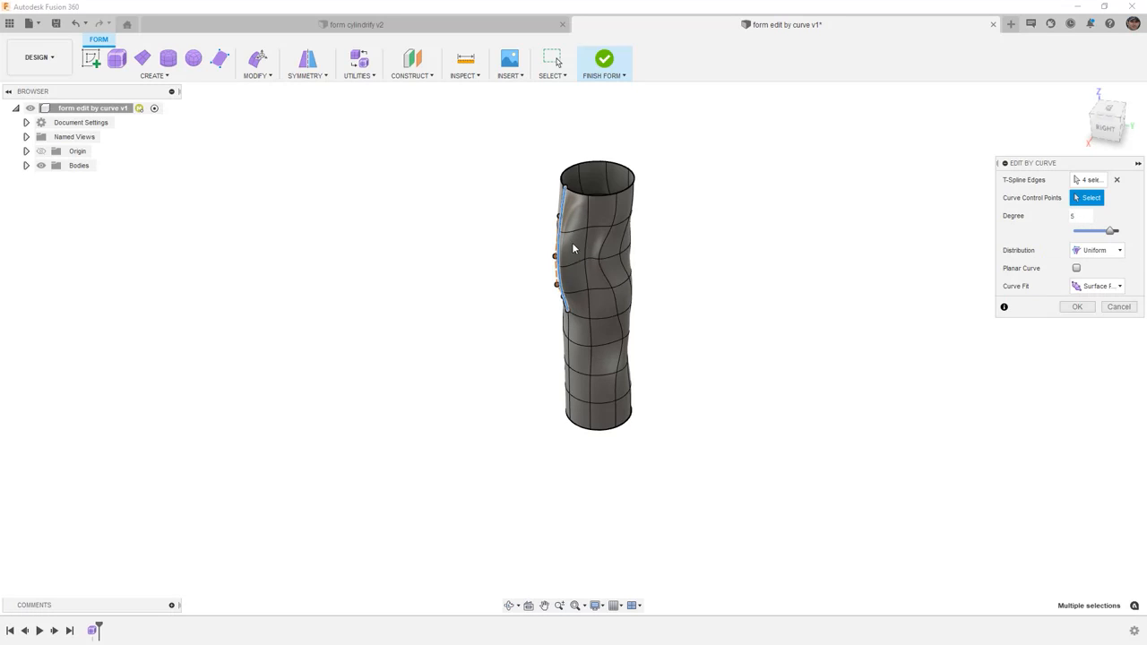
{"action": "middle_click_drag", "start_coordinate": [577, 269], "coordinate": [550, 208], "text": "shift"}
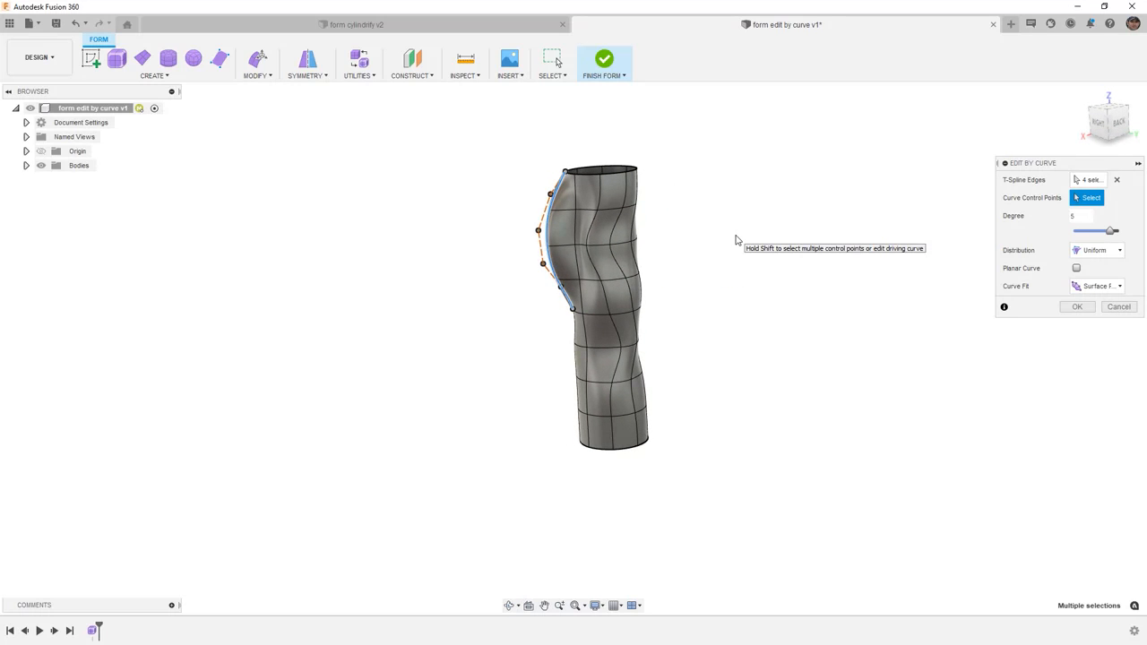
{"action": "left_click", "coordinate": [1119, 122]}
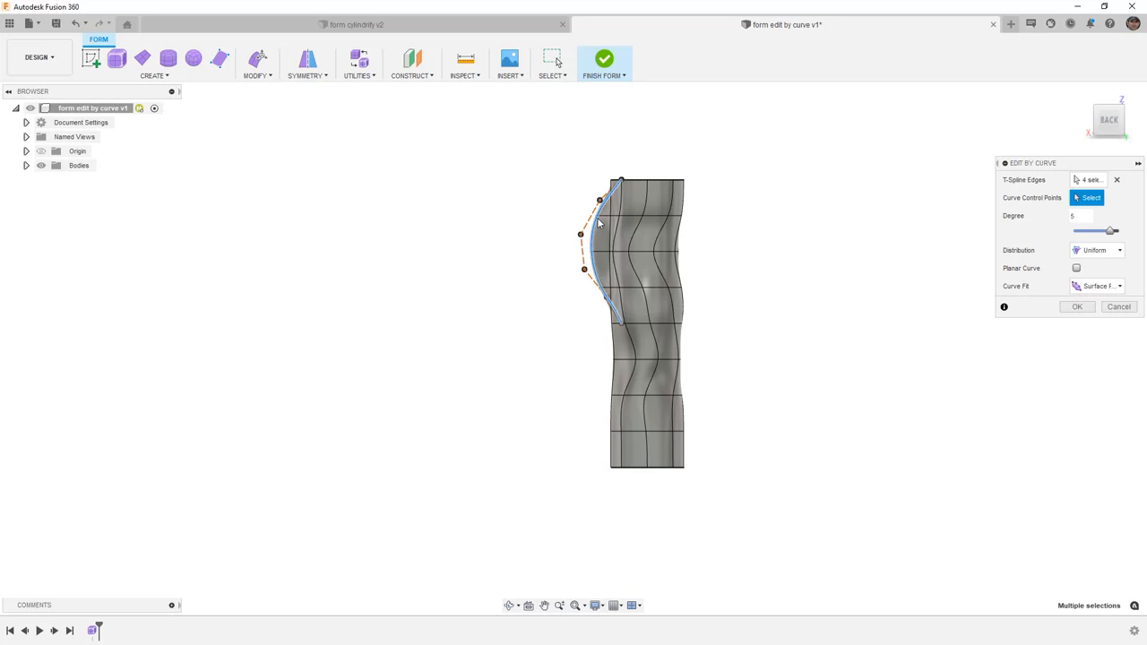
Try the Edge Length distribution for the curve's control points and return it to Uniform.
{"action": "left_click", "coordinate": [1095, 250]}
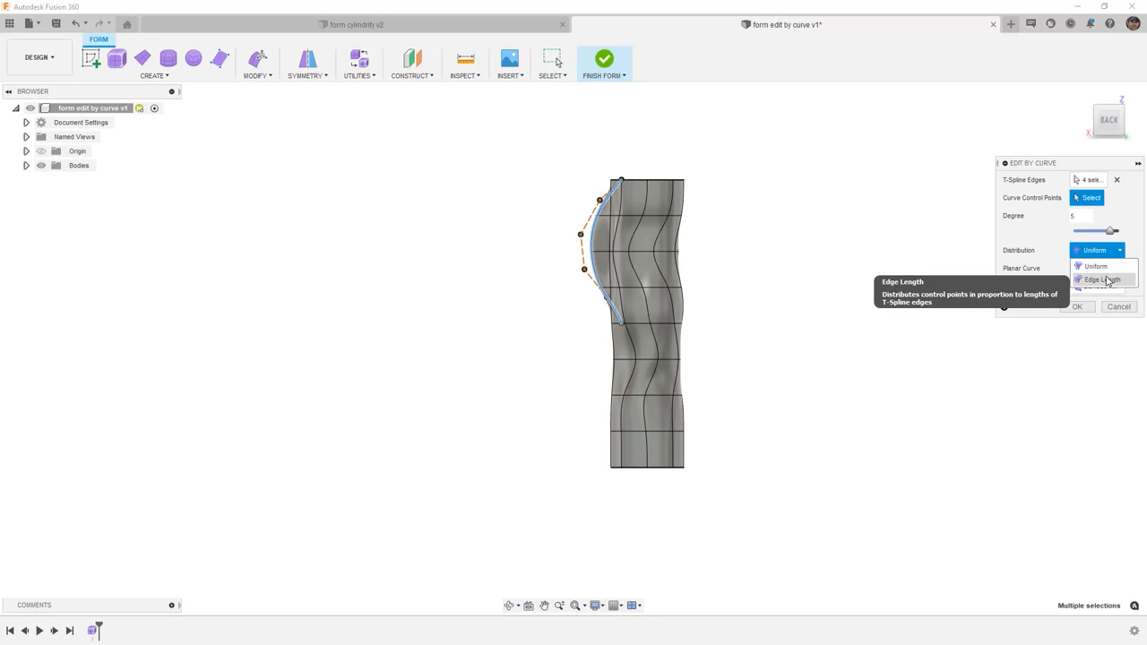
{"action": "left_click", "coordinate": [1107, 280]}
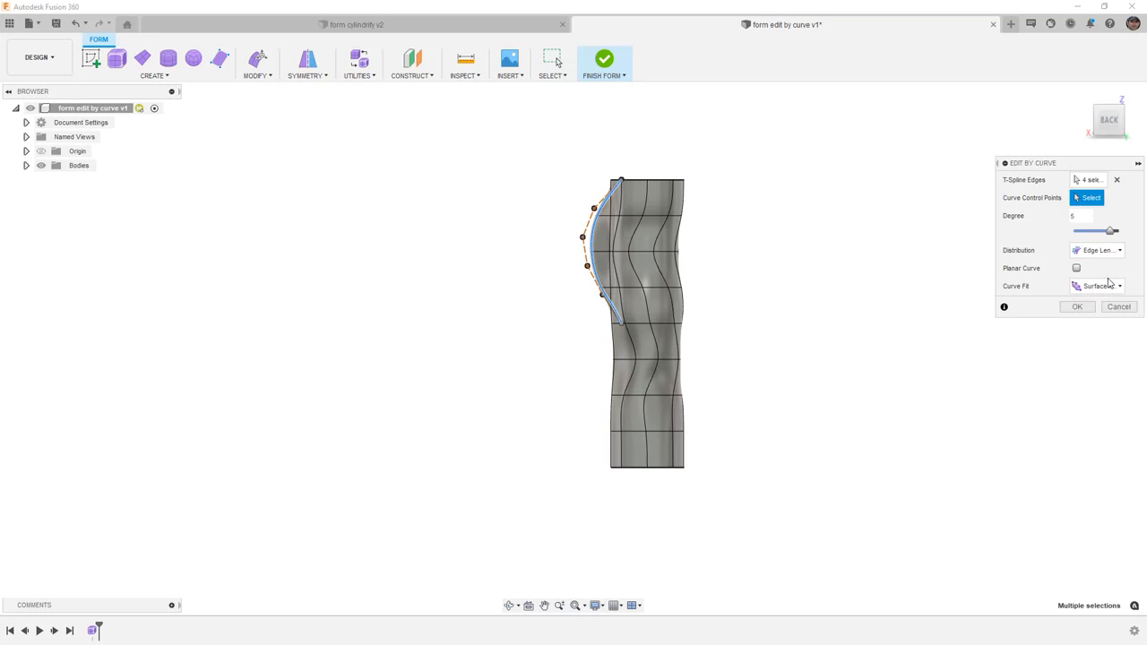
{"action": "left_click", "coordinate": [1114, 250]}
{"action": "left_click", "coordinate": [1109, 267]}
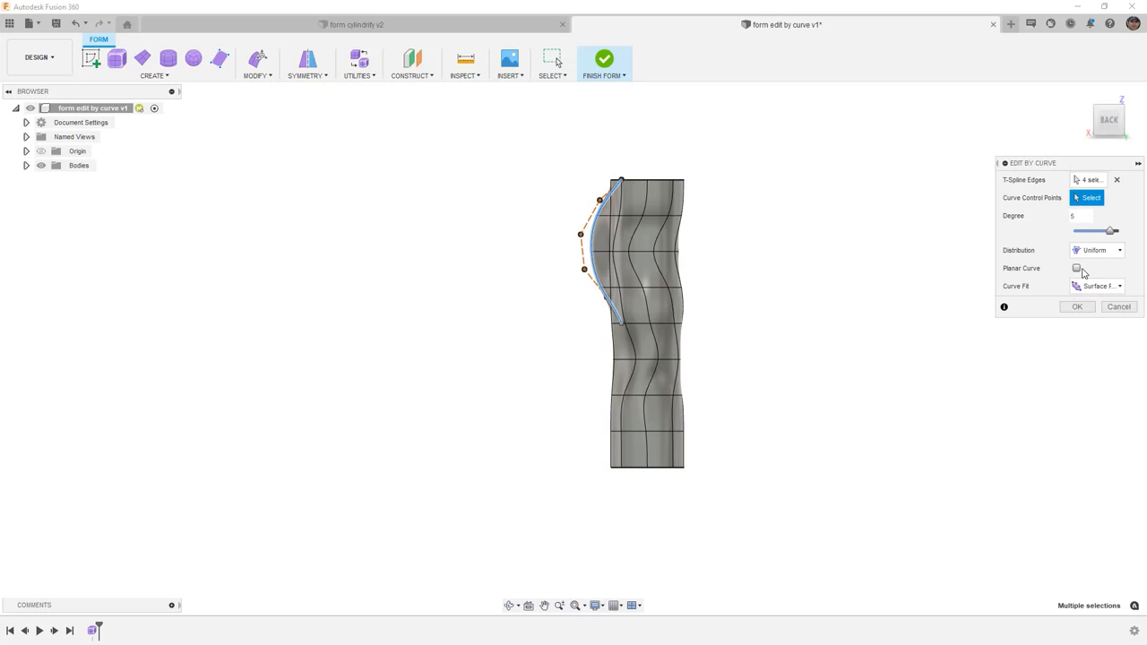
Try Control Points as the curve fit and switch it back to Surface Points.
{"action": "left_click", "coordinate": [1097, 286]}
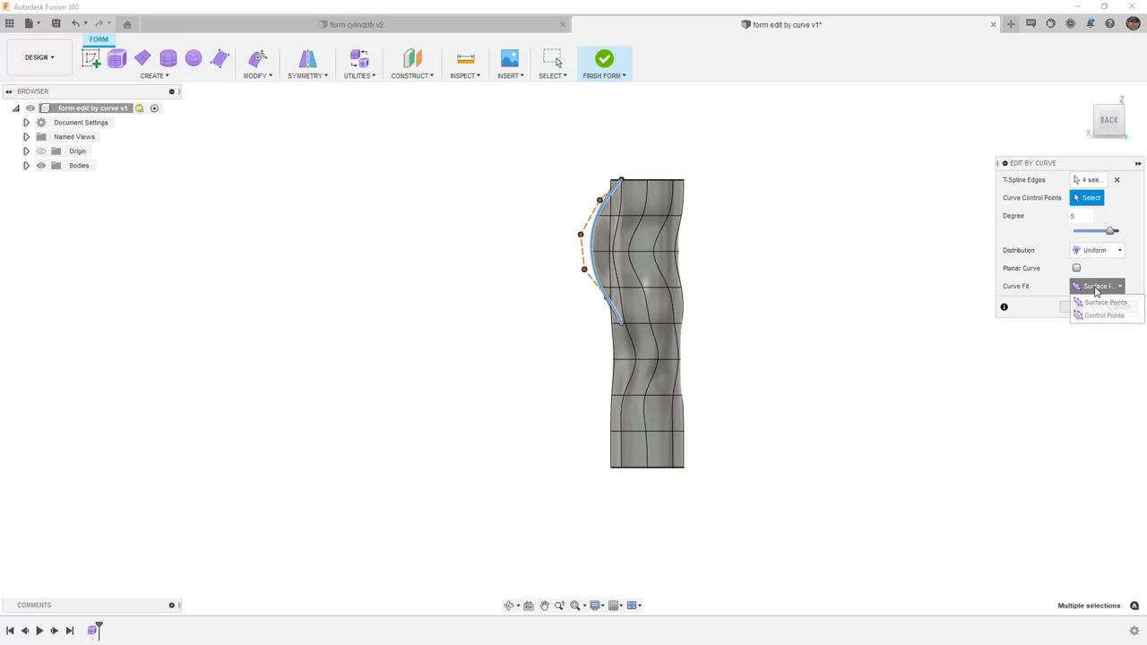
{"action": "left_click", "coordinate": [1104, 316]}
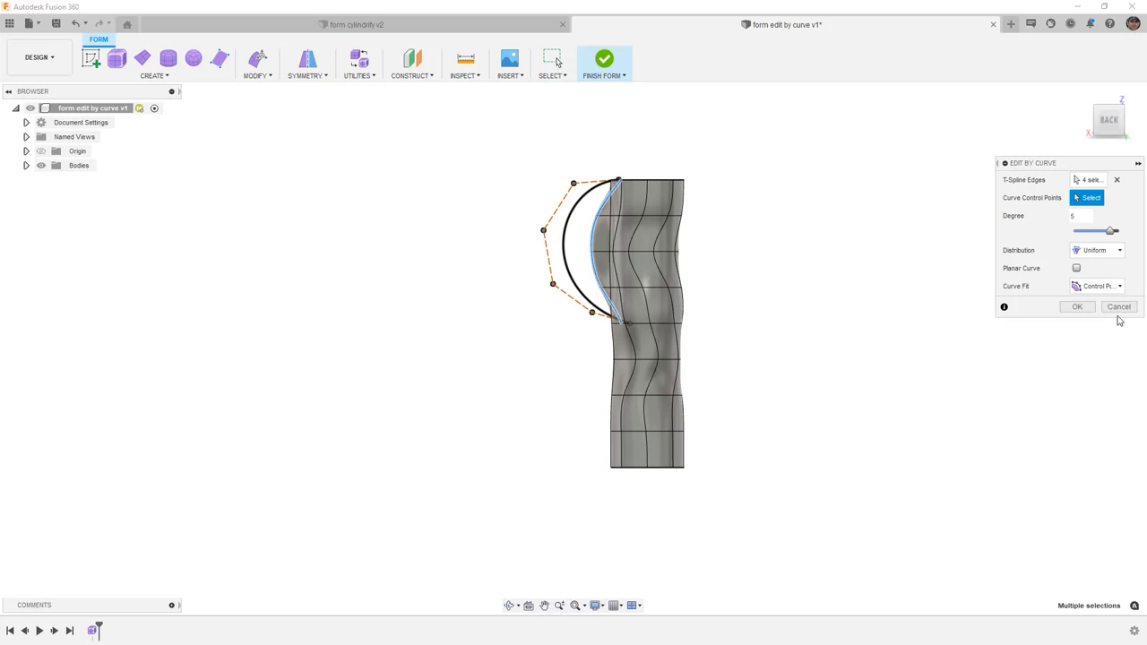
{"action": "left_click", "coordinate": [1111, 287]}
{"action": "left_click", "coordinate": [1109, 303]}
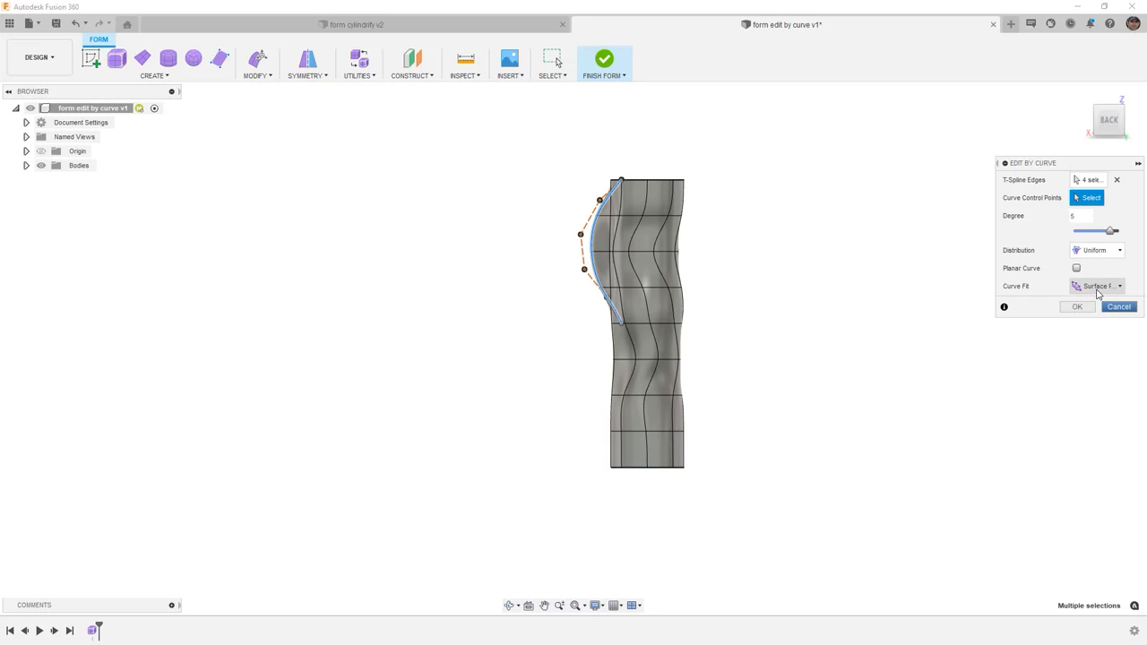
Apply the Edit By Curve bulge to the cylinder form's upper side.
{"action": "middle_click_drag", "start_coordinate": [685, 296], "coordinate": [866, 325], "text": "shift"}
{"action": "left_click", "coordinate": [1077, 306]}
{"action": "middle_click_drag", "start_coordinate": [793, 285], "coordinate": [678, 266], "text": "shift"}
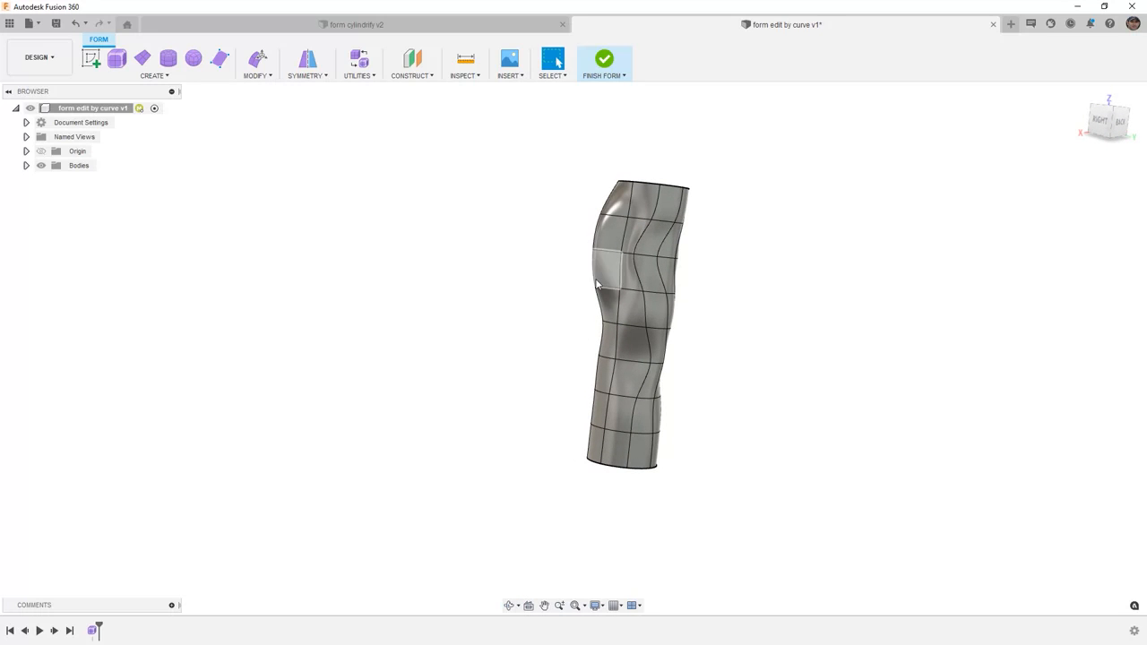
{"action": "left_click", "coordinate": [1120, 123]}
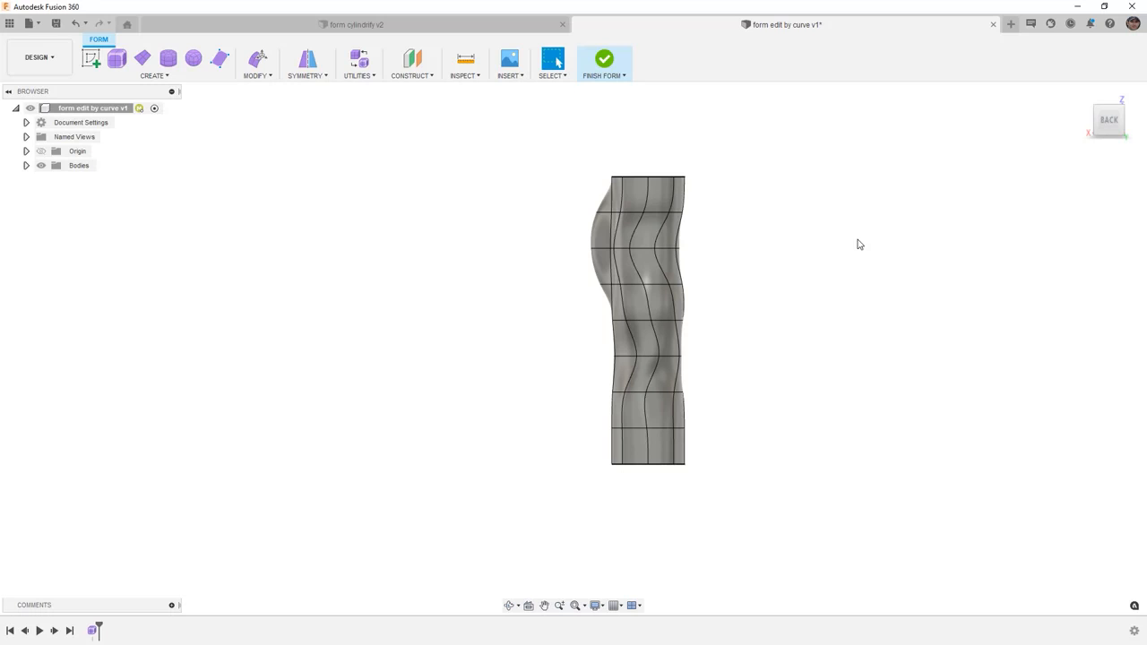
Save the form edit by curve design.
{"action": "left_click", "coordinate": [259, 78]}
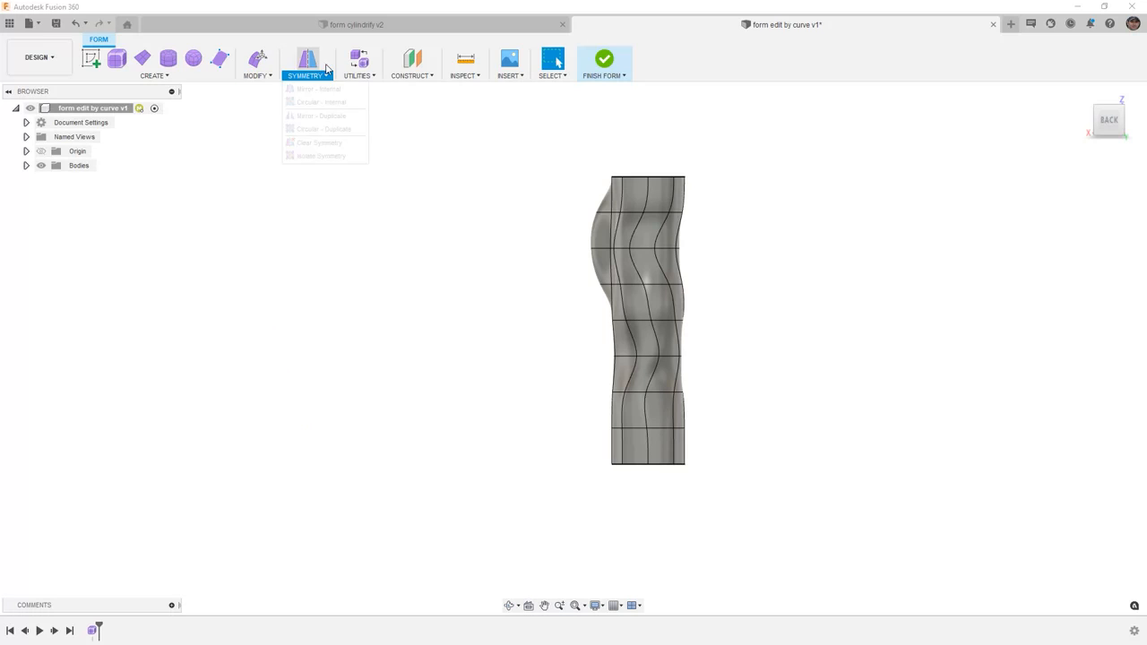
{"action": "left_click", "coordinate": [55, 24]}
{"action": "left_click", "coordinate": [574, 357]}
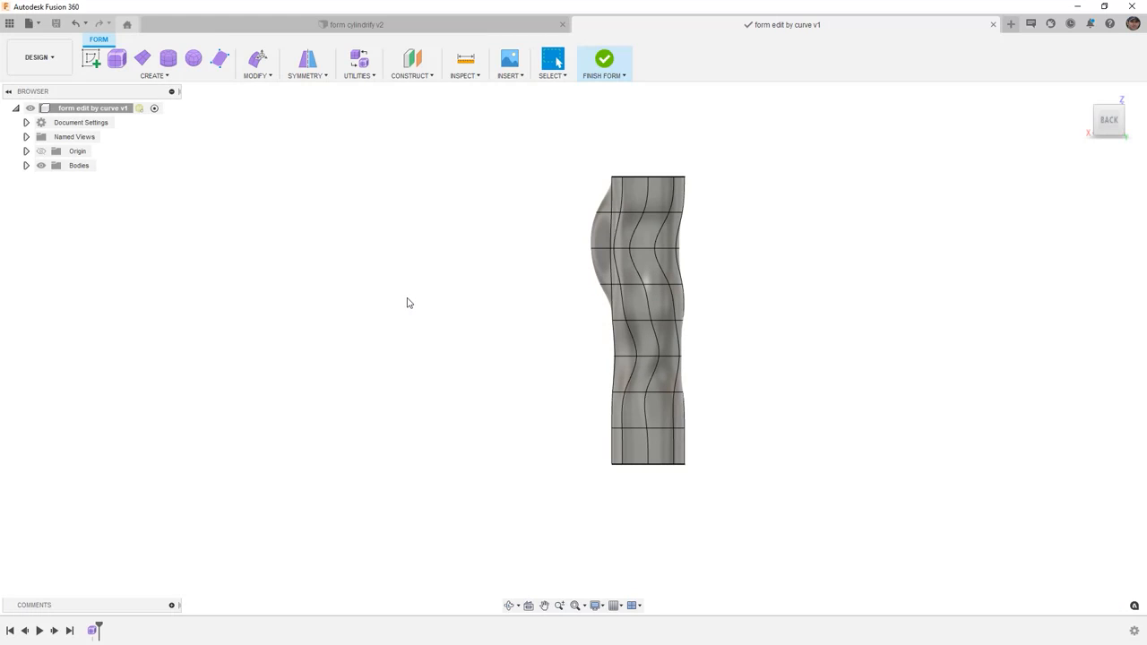